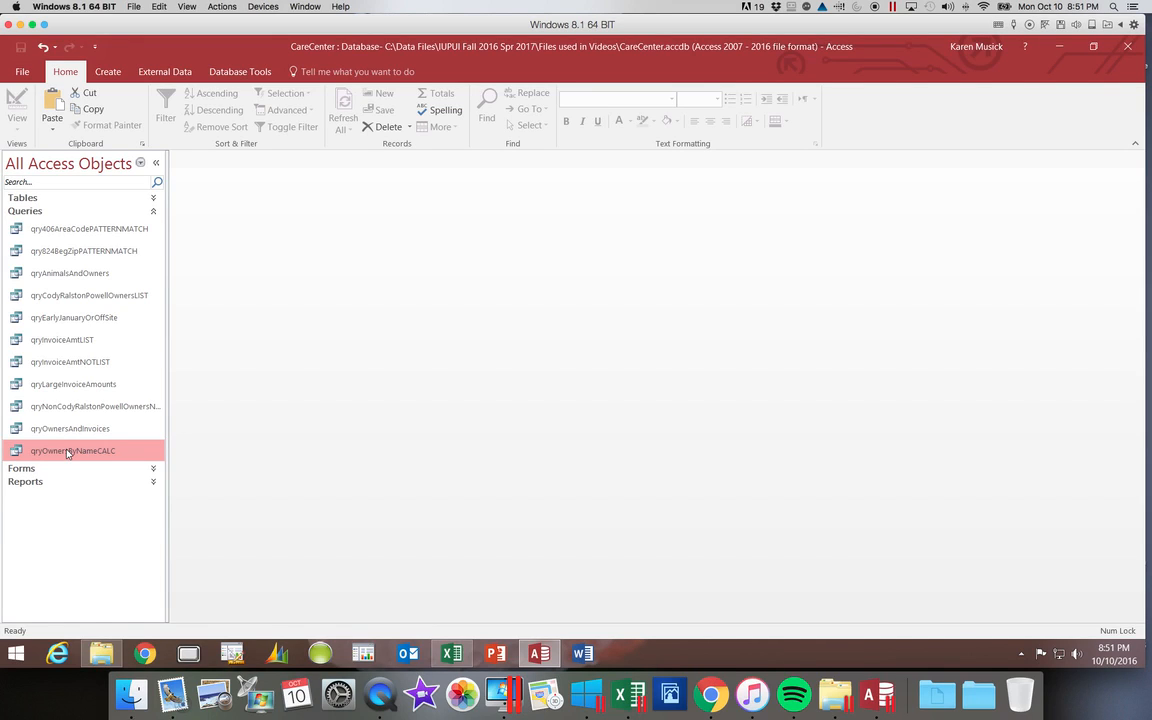
Duplicate the qryOwnersByNameCALC query under the name qryOwnersByCityPARAMETERNOBLANK
right_click(68, 454)
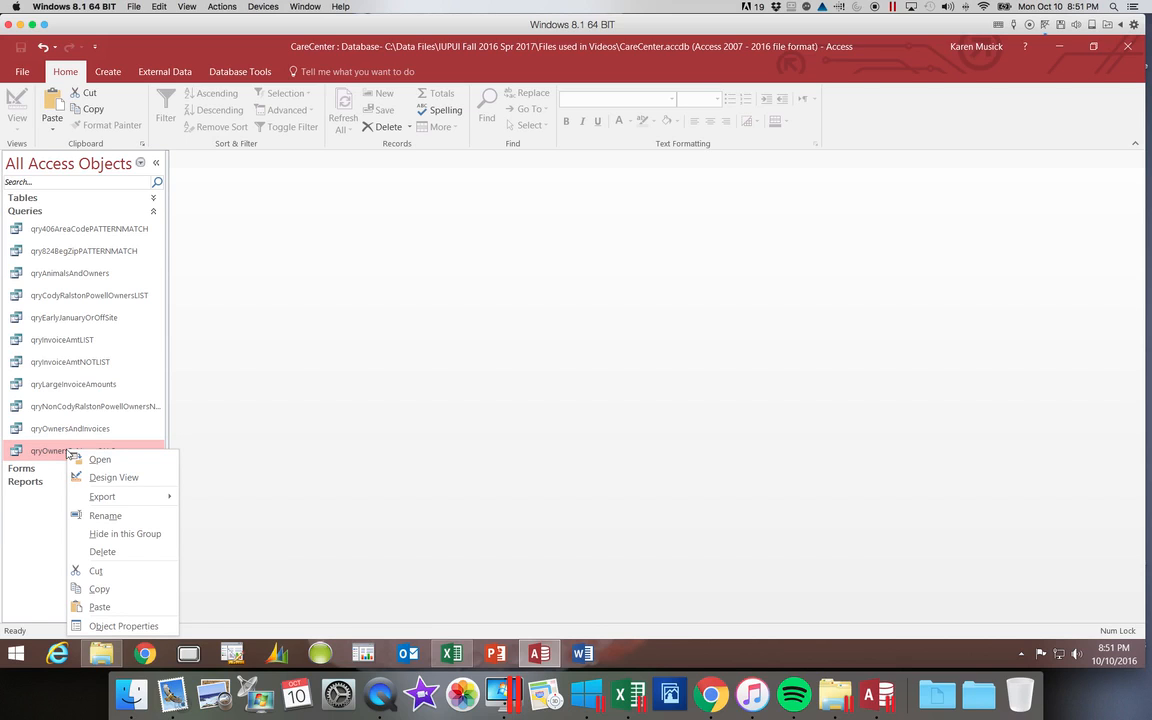
left_click(97, 592)
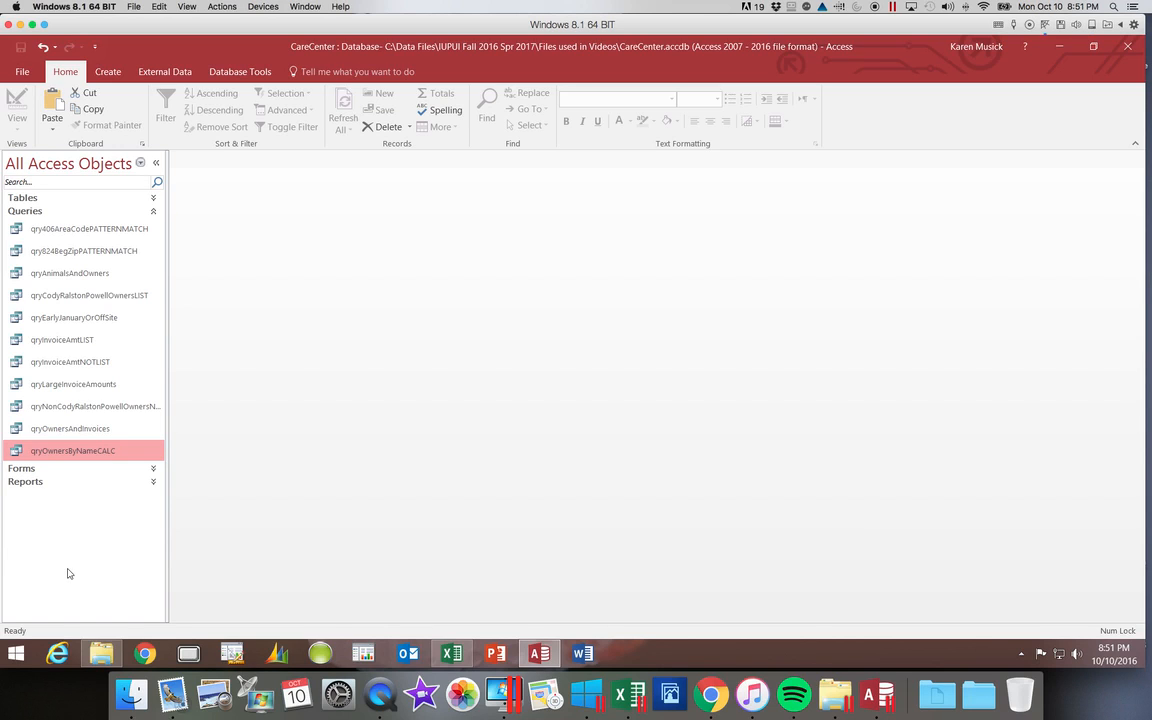
right_click(68, 573)
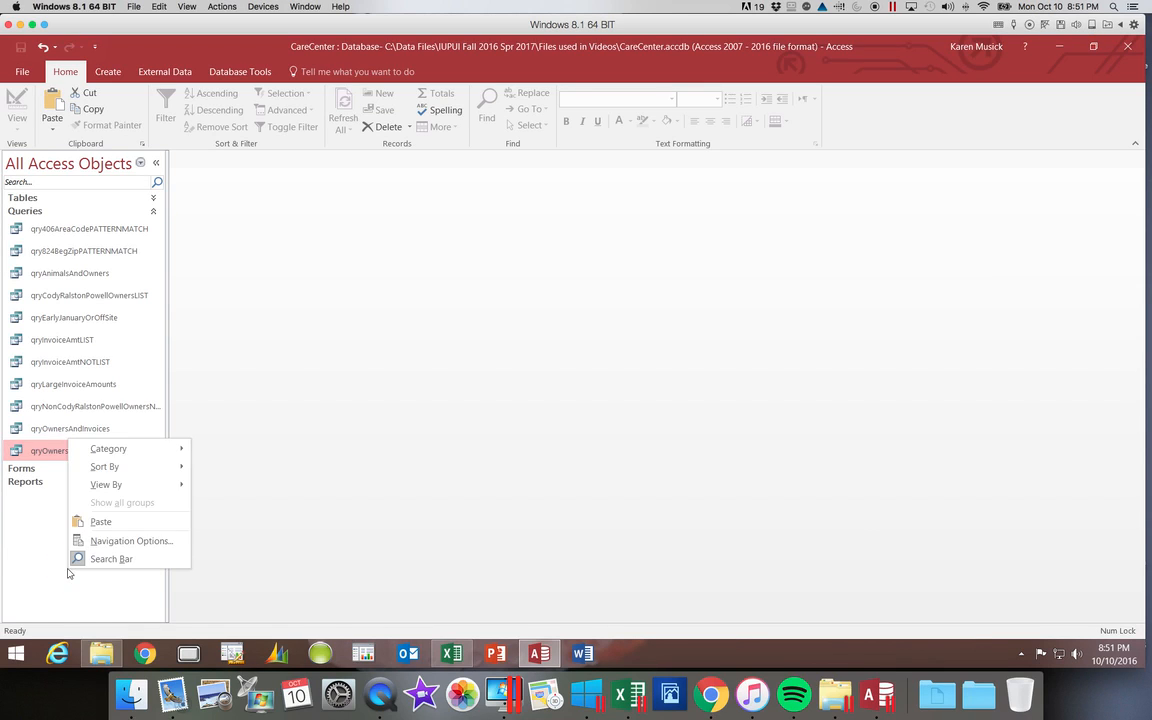
left_click(115, 527)
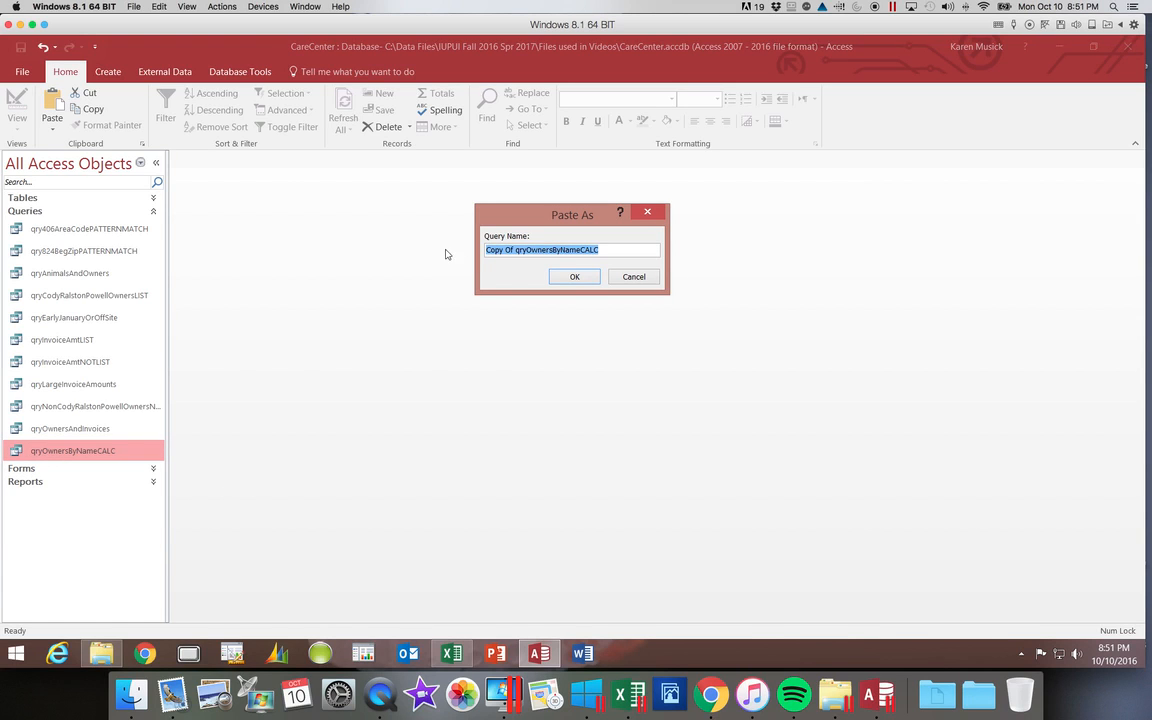
left_click_drag(517, 249, 475, 253)
key("Delete")
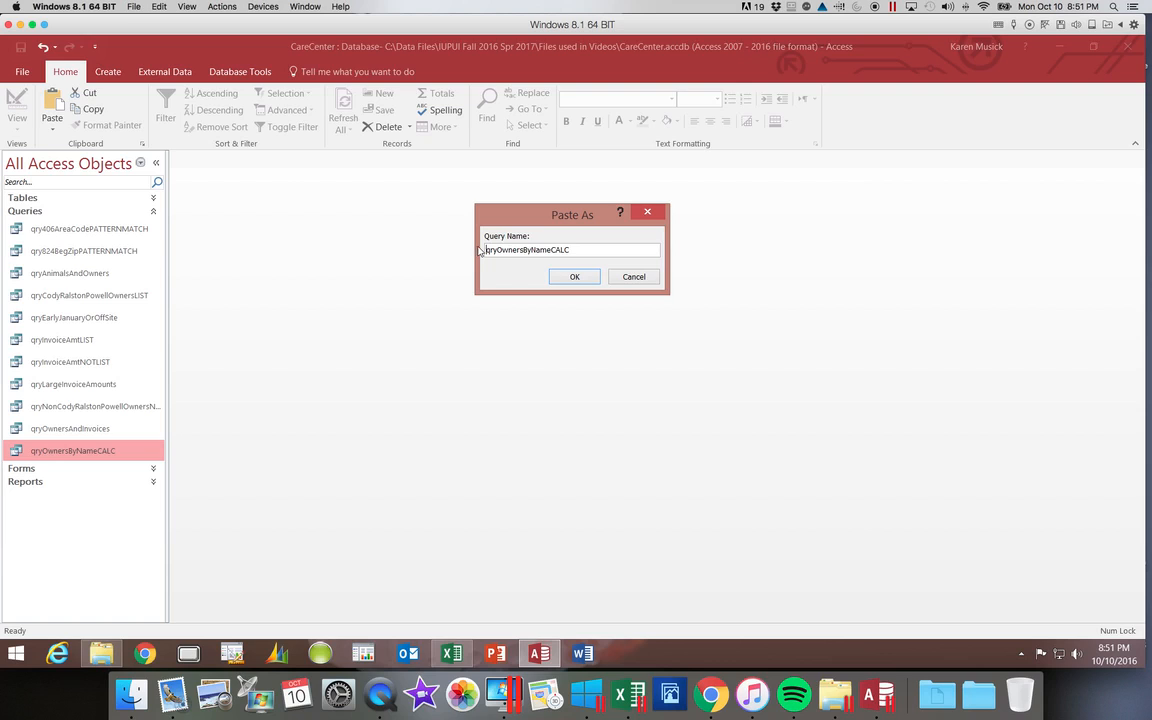
left_click_drag(531, 249, 581, 247)
type("CityPARAMETERNOBLANK")
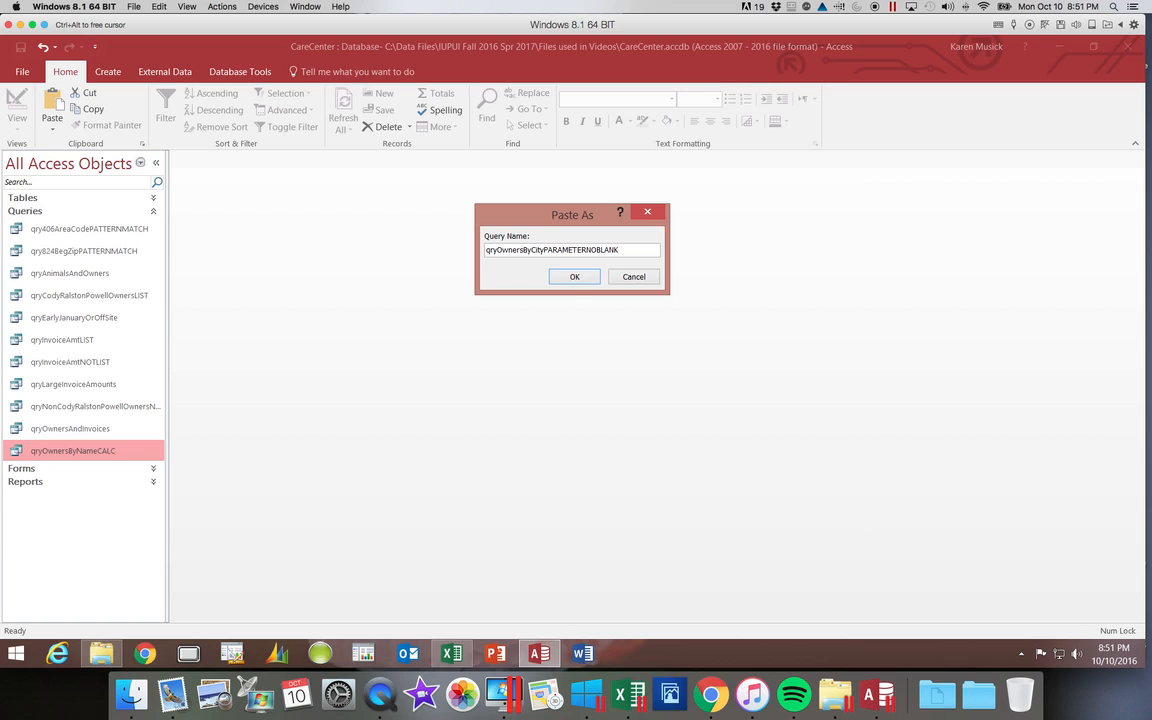
left_click(574, 278)
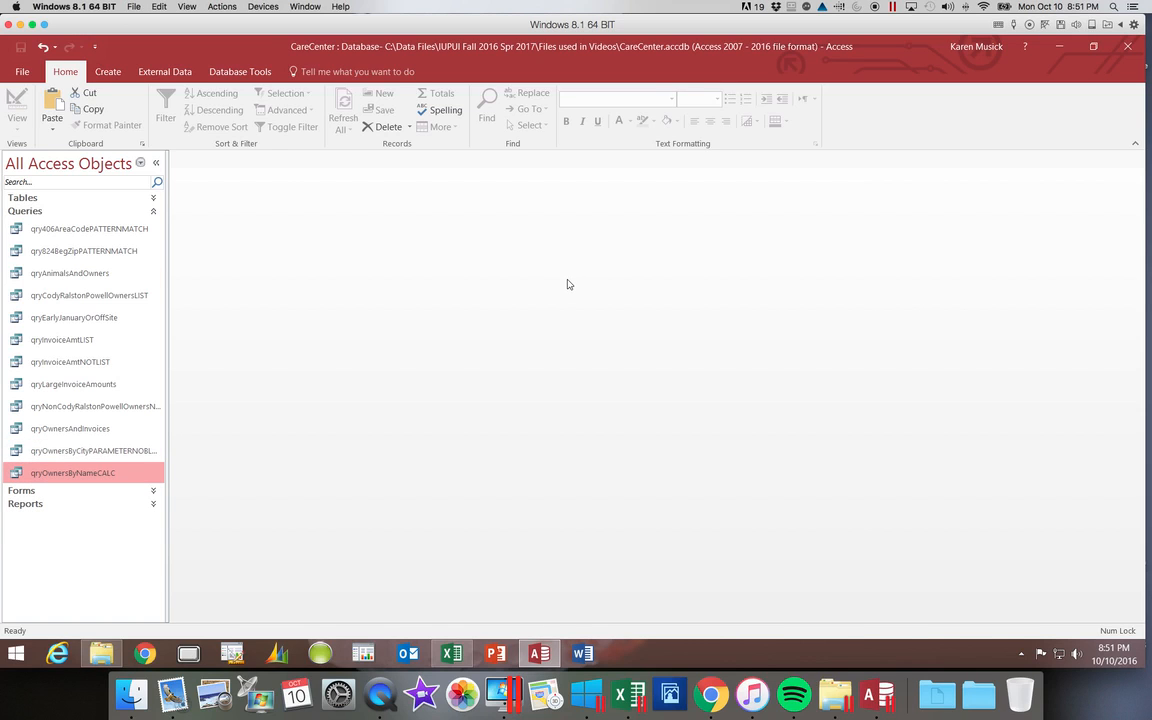
Open qryOwnersByCityPARAMETERNOBLANK in Design View and set the City field's criterion to [Type the city:]
left_click(139, 453)
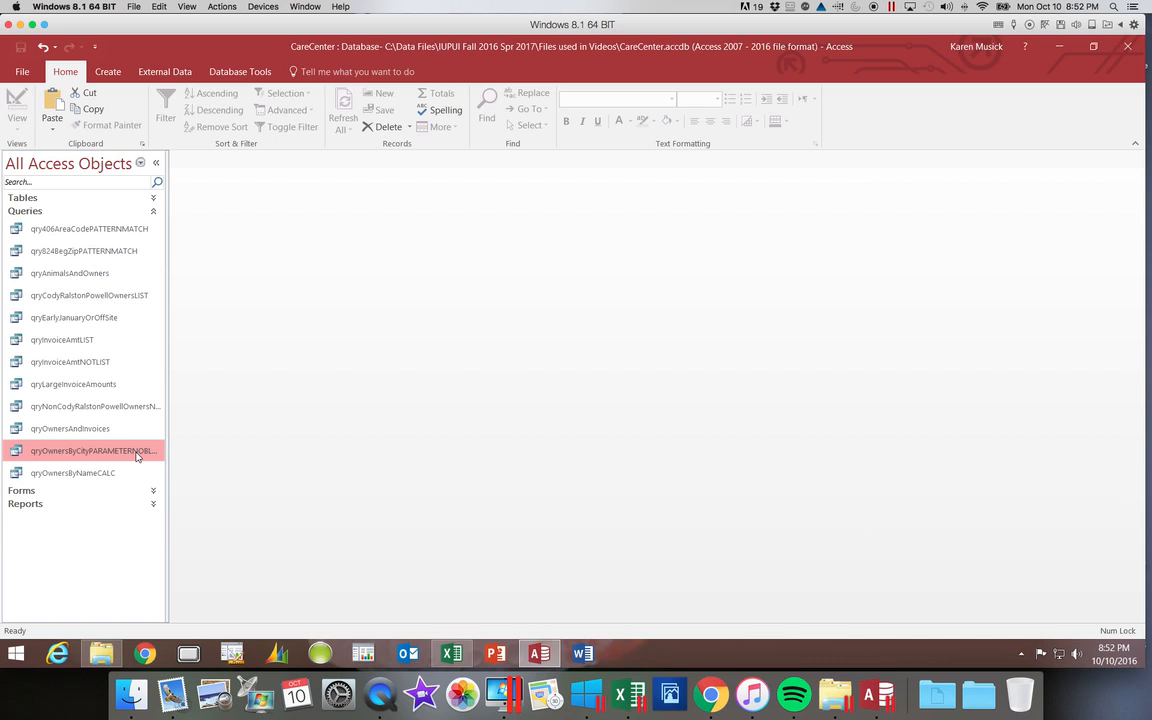
double_click(137, 453)
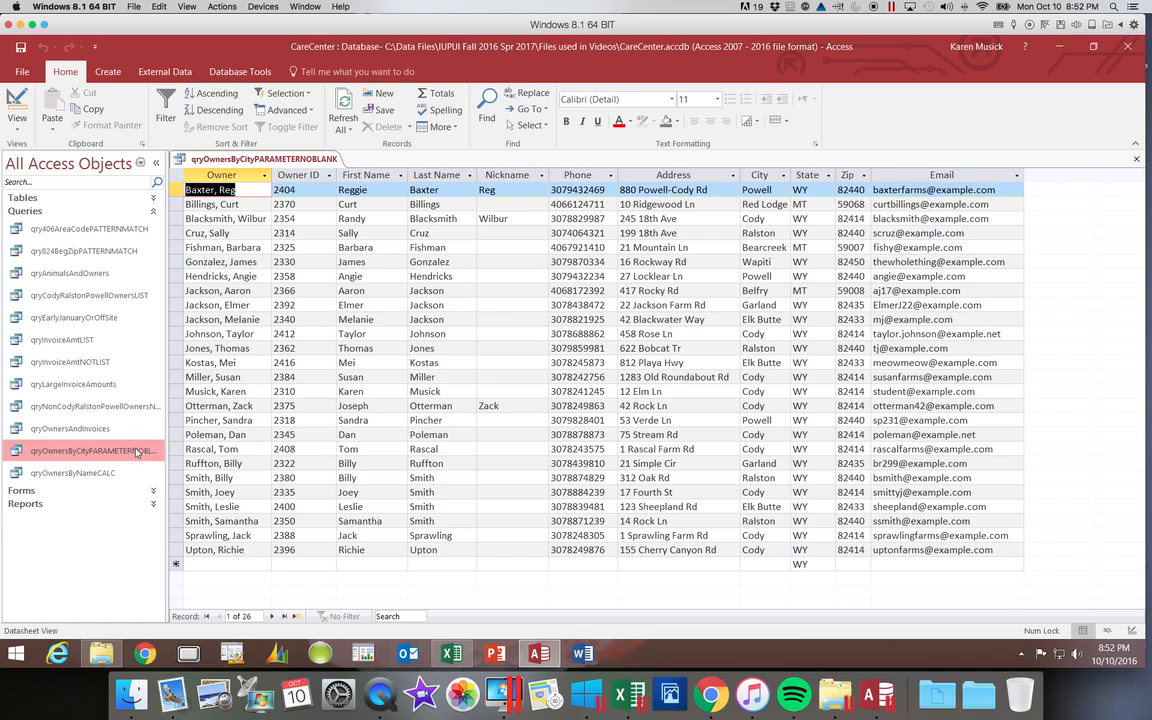
left_click(15, 101)
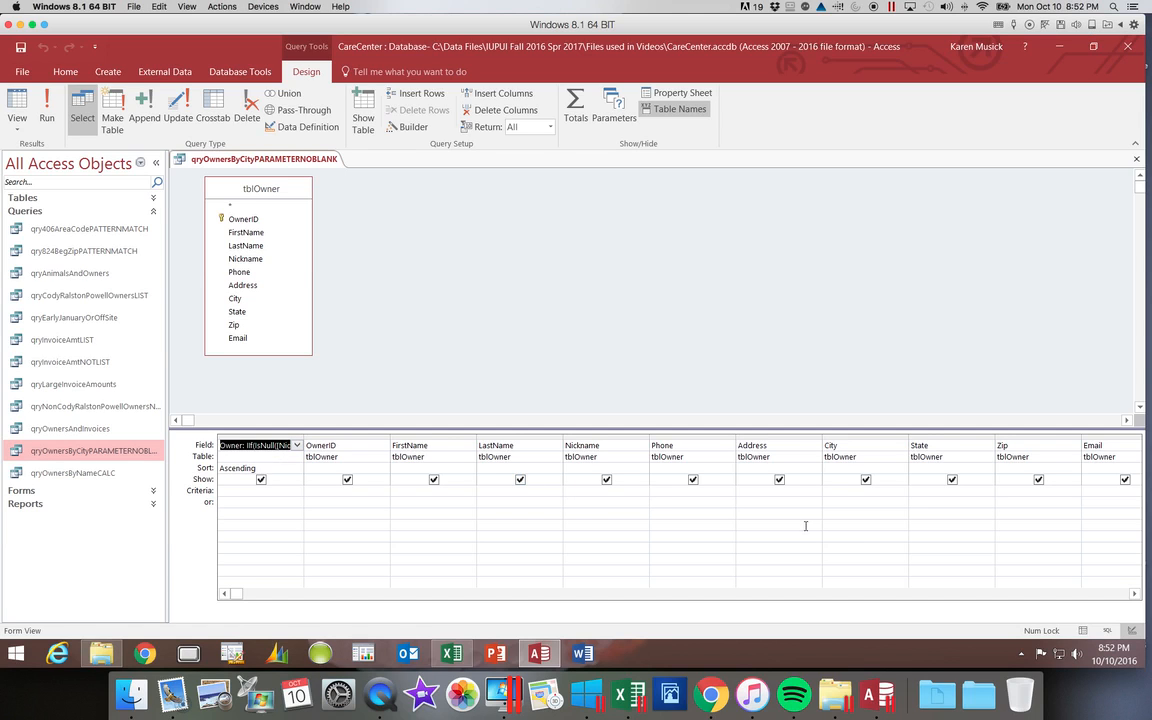
left_click(834, 493)
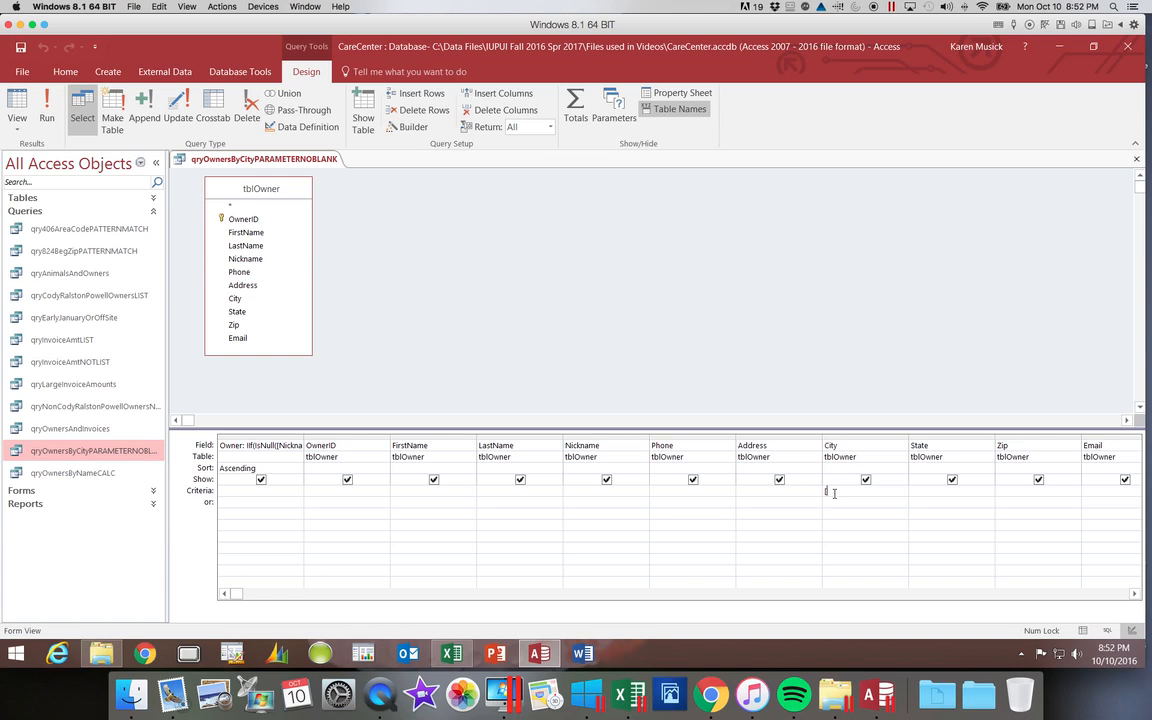
type("Type the city:]")
Run the query with Cody as the city parameter value
left_click(47, 119)
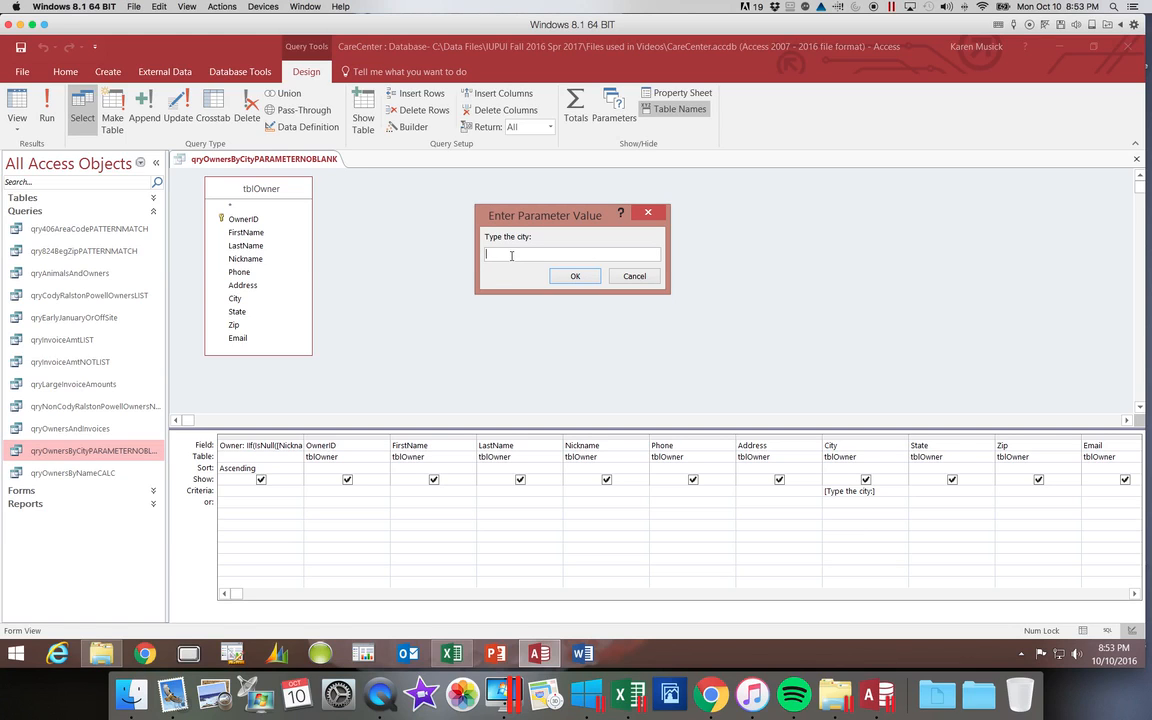
type("Cody")
key("Return")
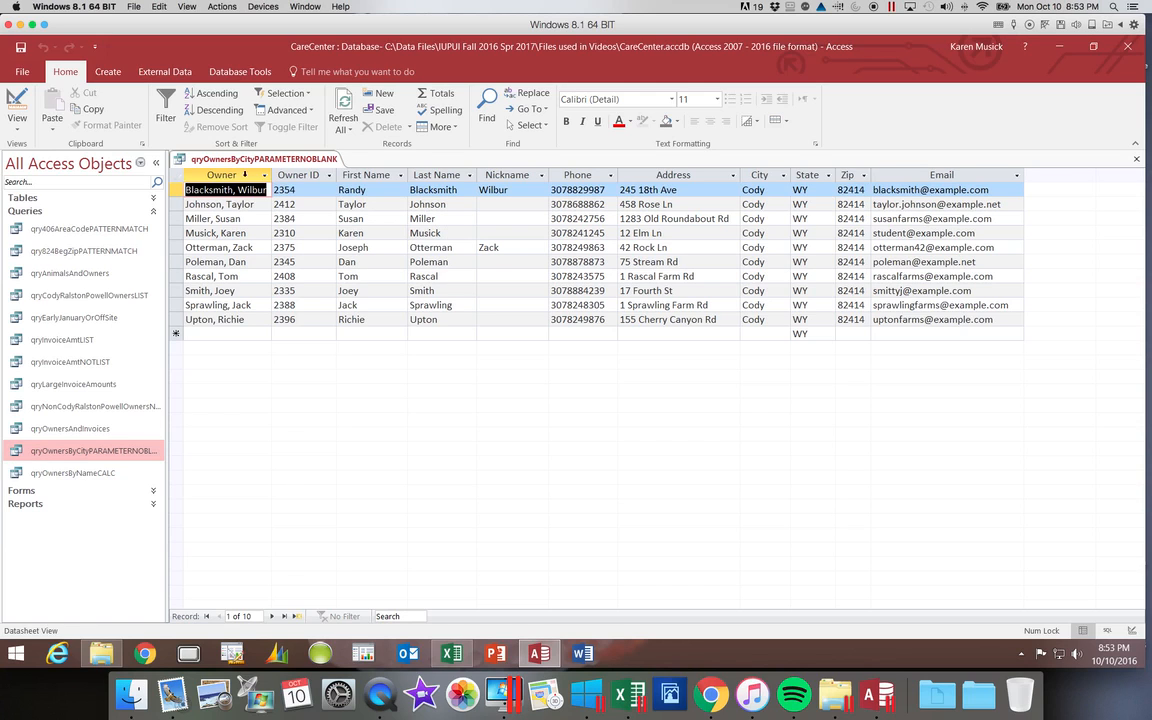
Return the query to Design View, save it and close it
left_click(18, 100)
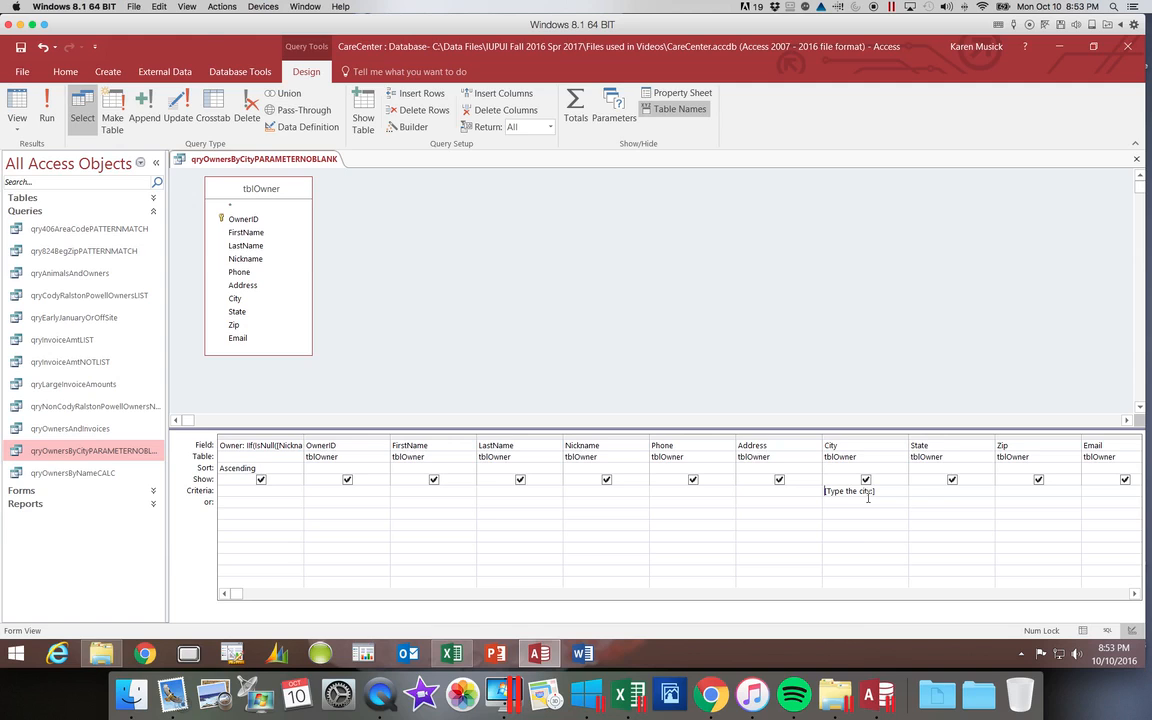
left_click(20, 46)
left_click(1138, 160)
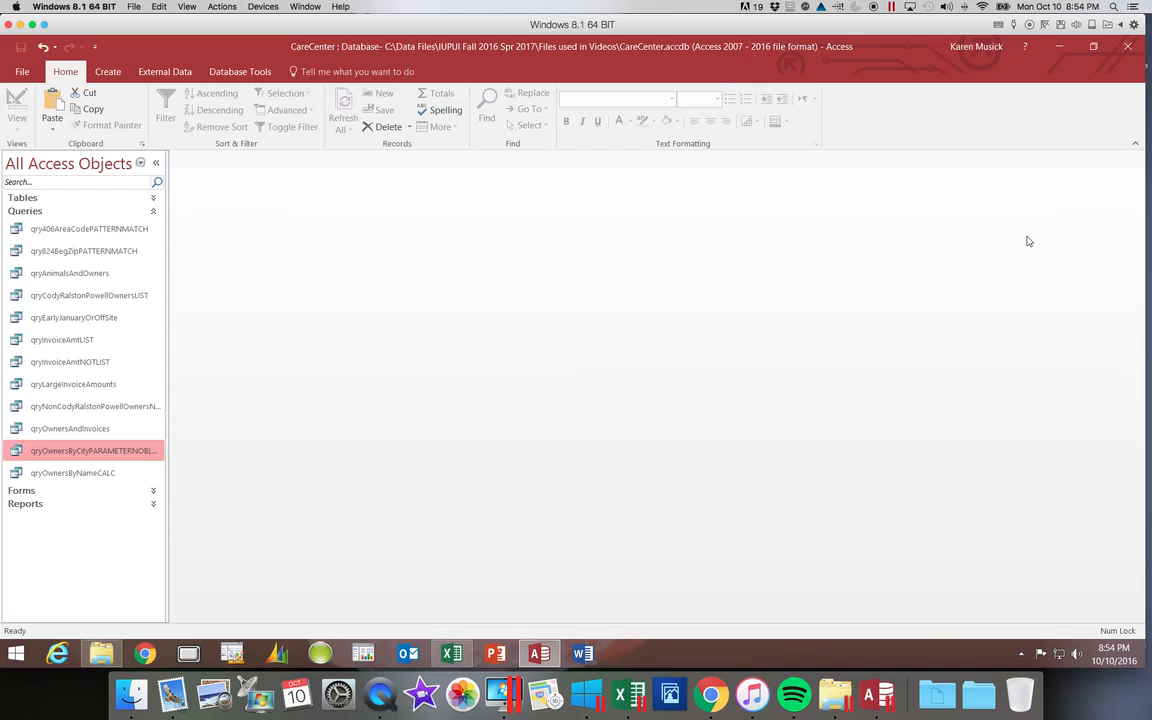
Duplicate the qryOwnersByCityPARAMETERNOBLANK query under the name qryOwnersByCityINCORRECTParameter
right_click(115, 453)
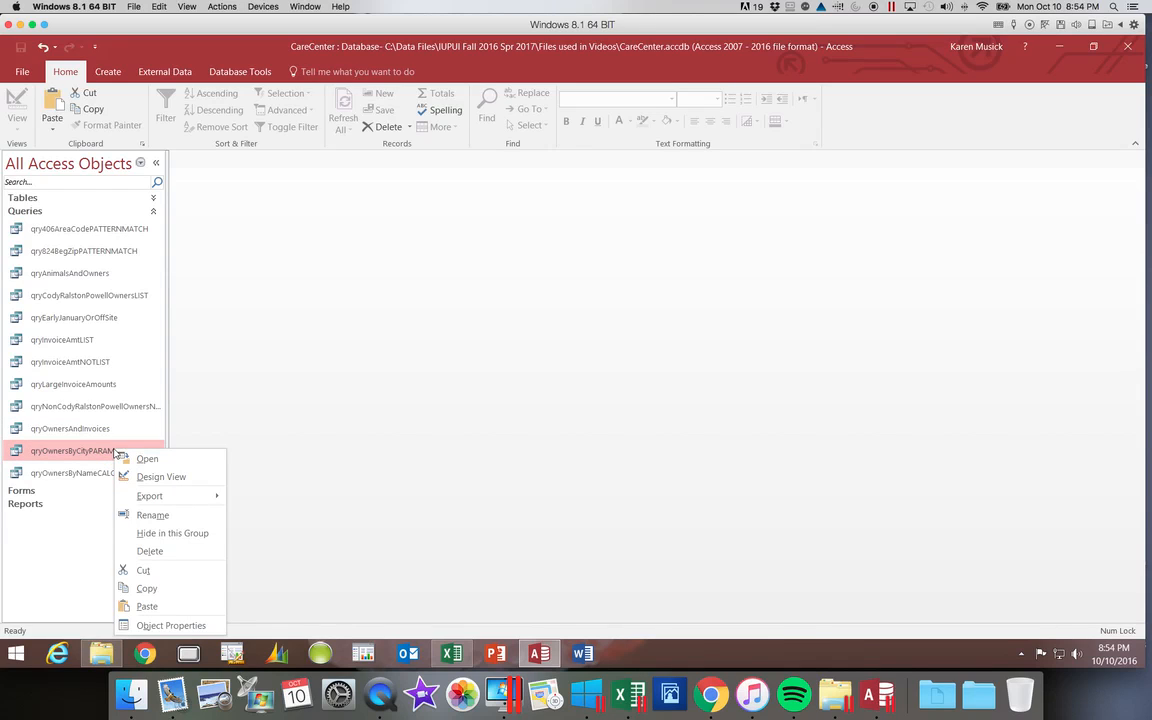
left_click(147, 589)
right_click(66, 496)
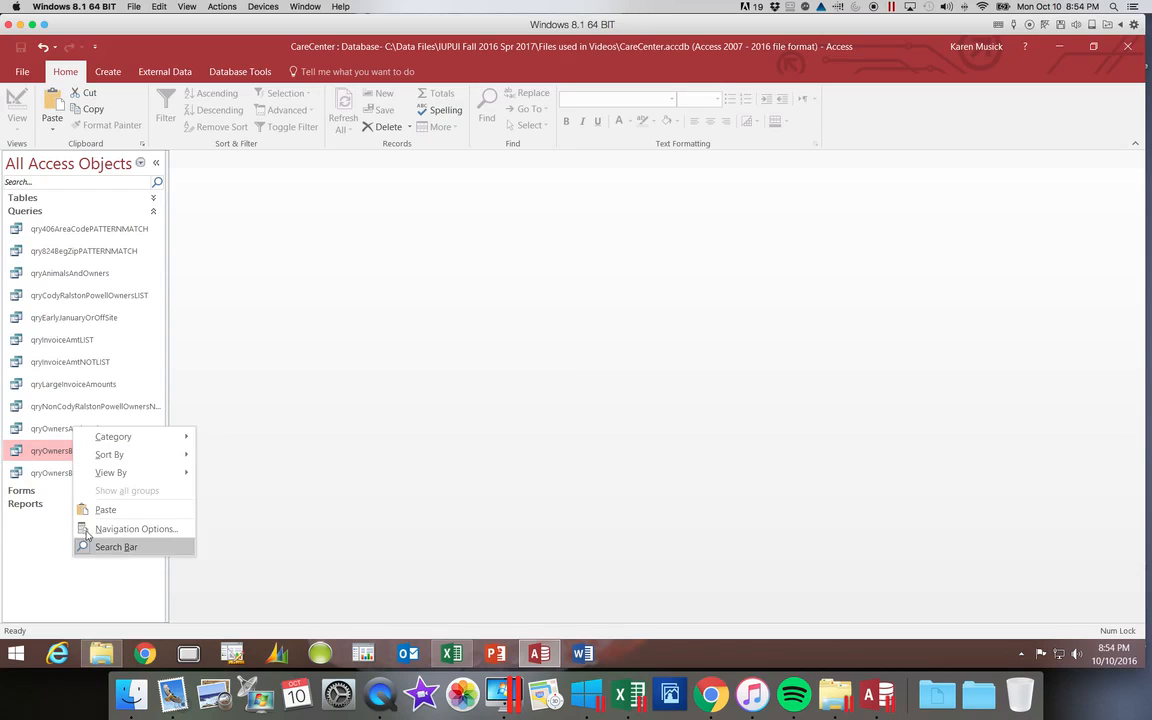
left_click(105, 509)
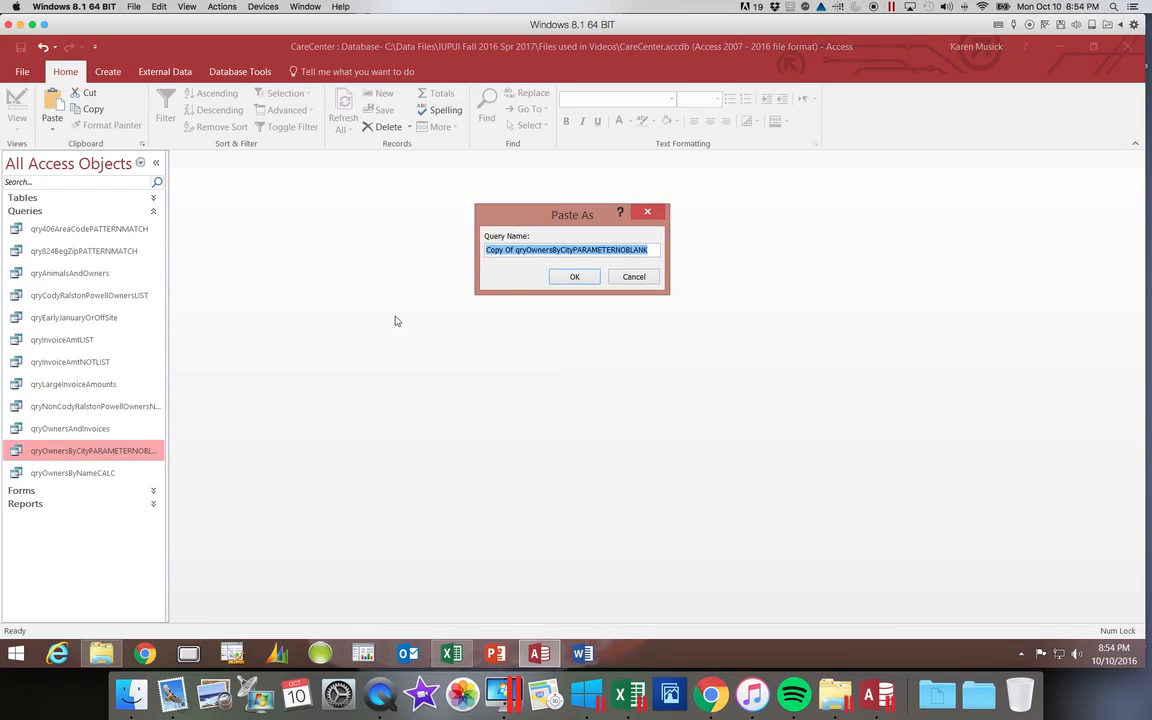
left_click_drag(514, 249, 461, 251)
key("Delete")
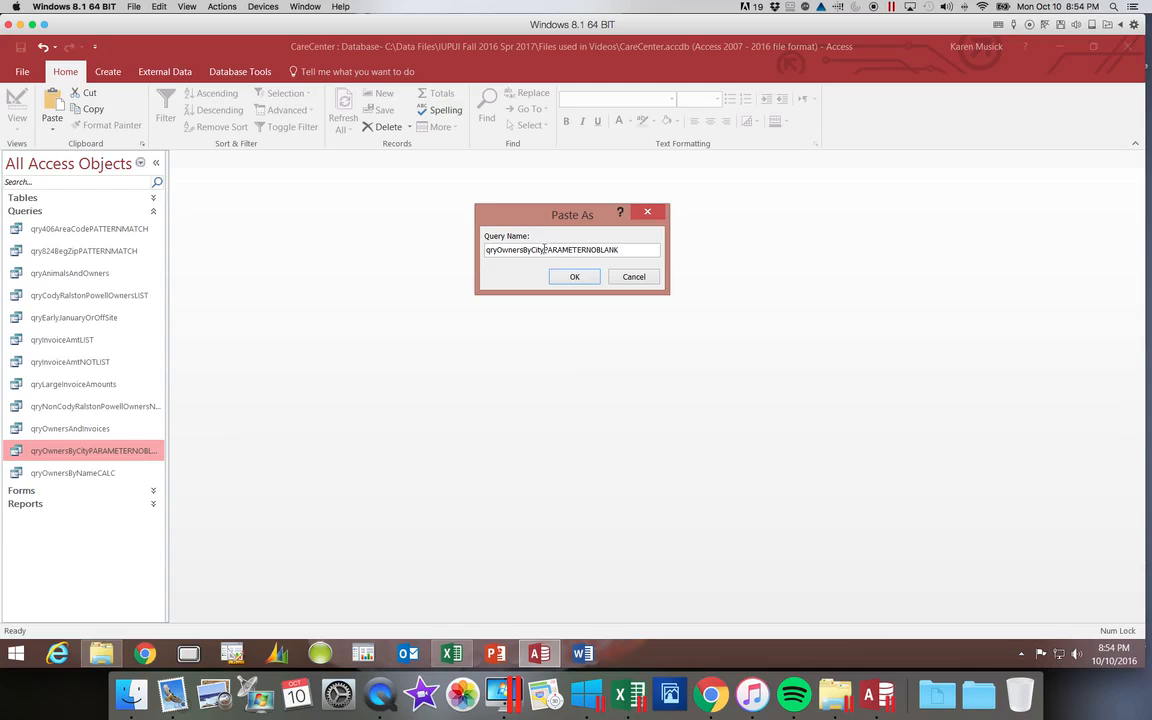
left_click_drag(544, 250, 655, 243)
type("IN")
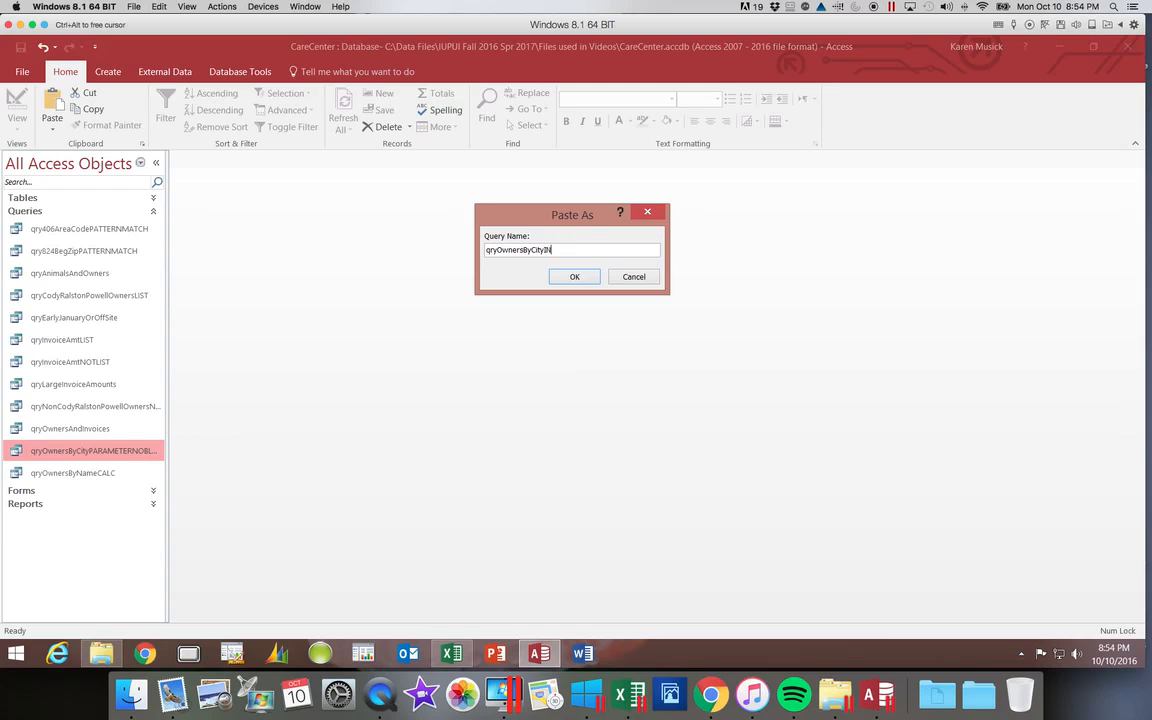
type("CORRECTParamater")
key("BackSpace")
key("BackSpace")
key("BackSpace")
key("BackSpace")
key("BackSpace")
type("eter")
left_click(573, 276)
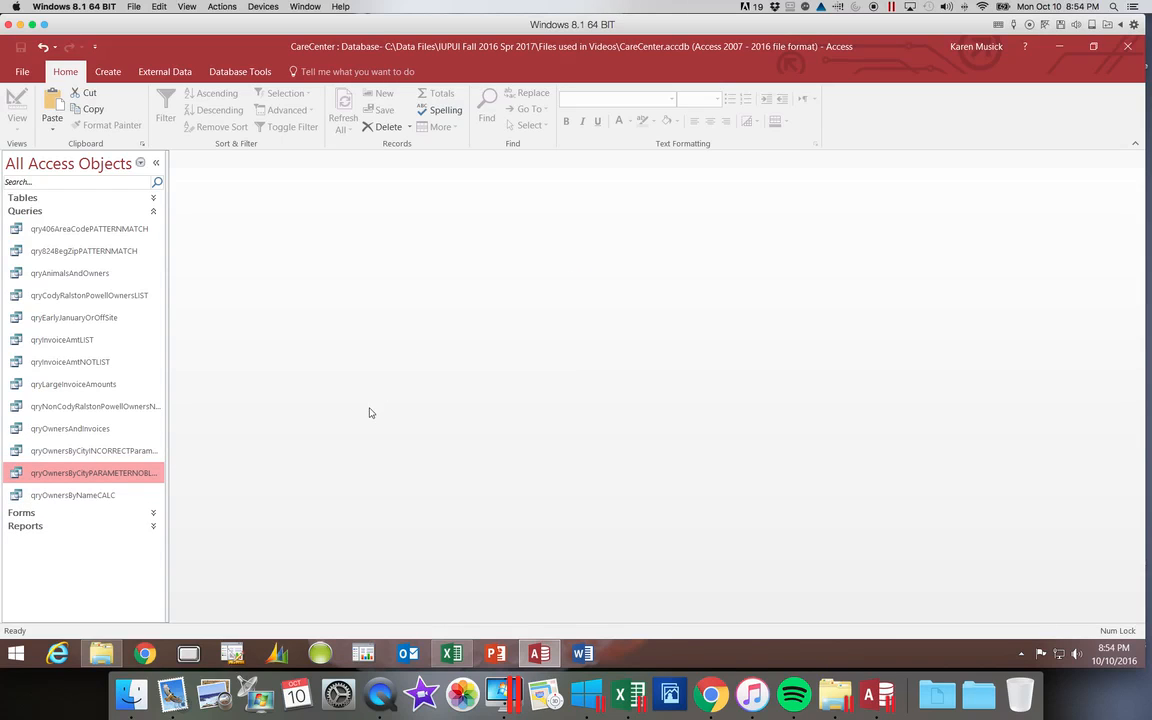
Open qryOwnersByCityINCORRECTParameter with Cody as the city parameter value
left_click(146, 452)
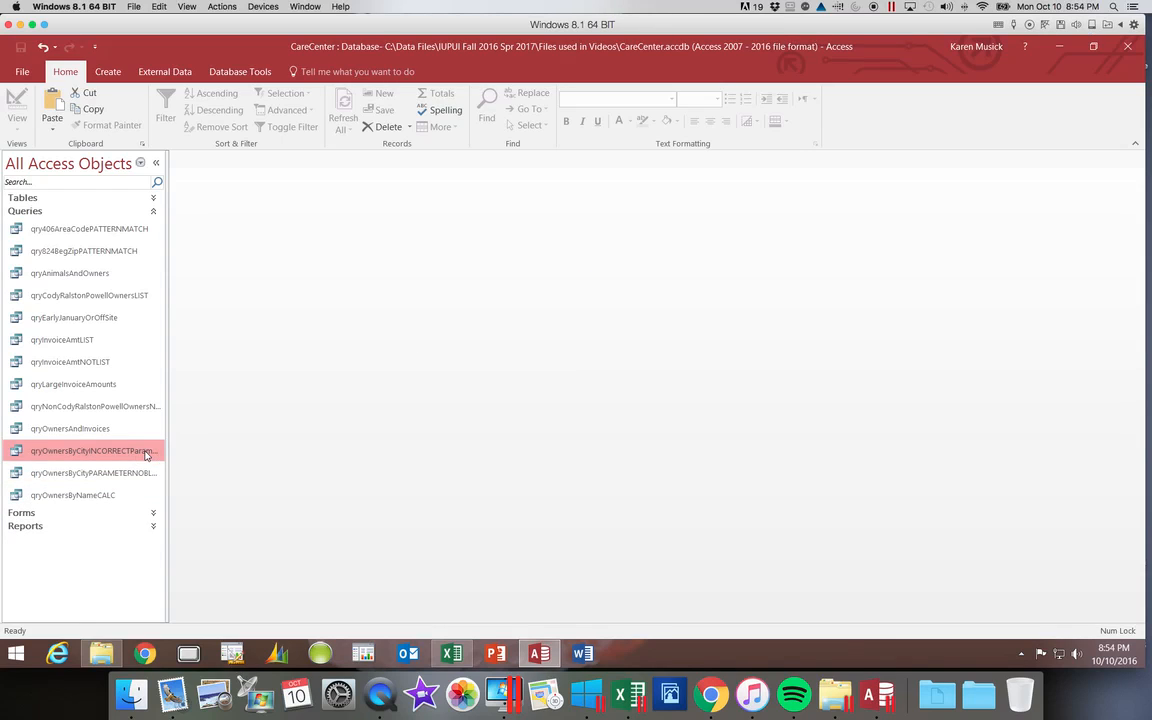
double_click(146, 452)
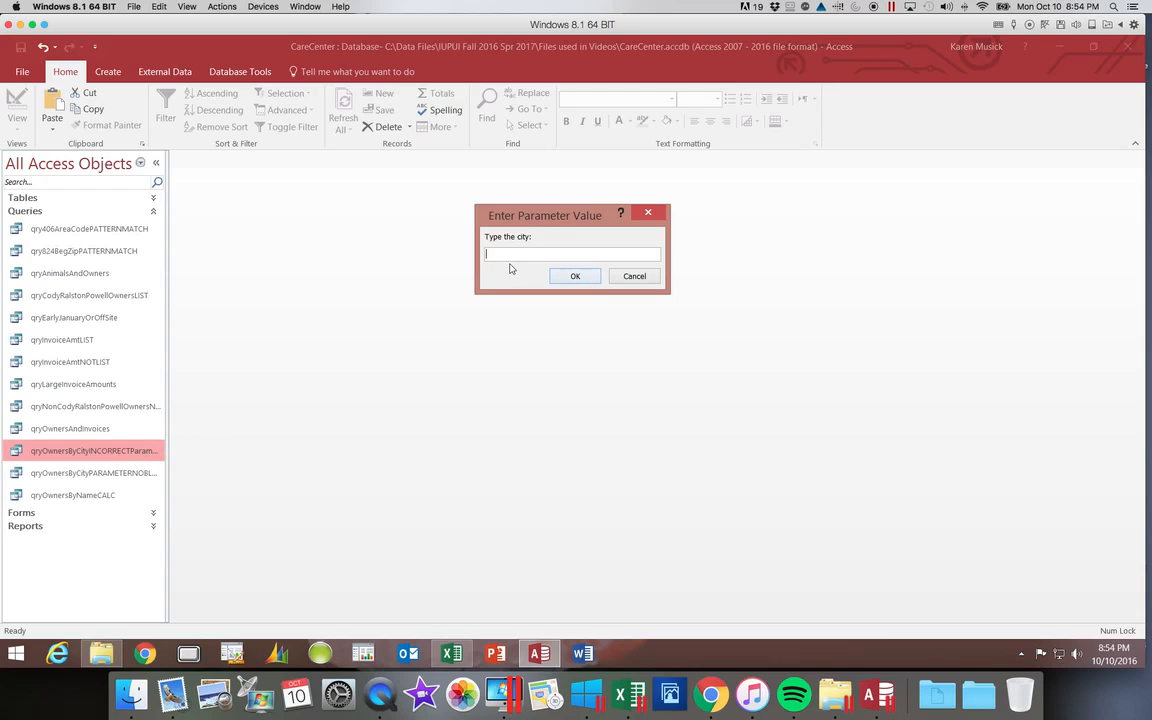
type("Cody")
key("Return")
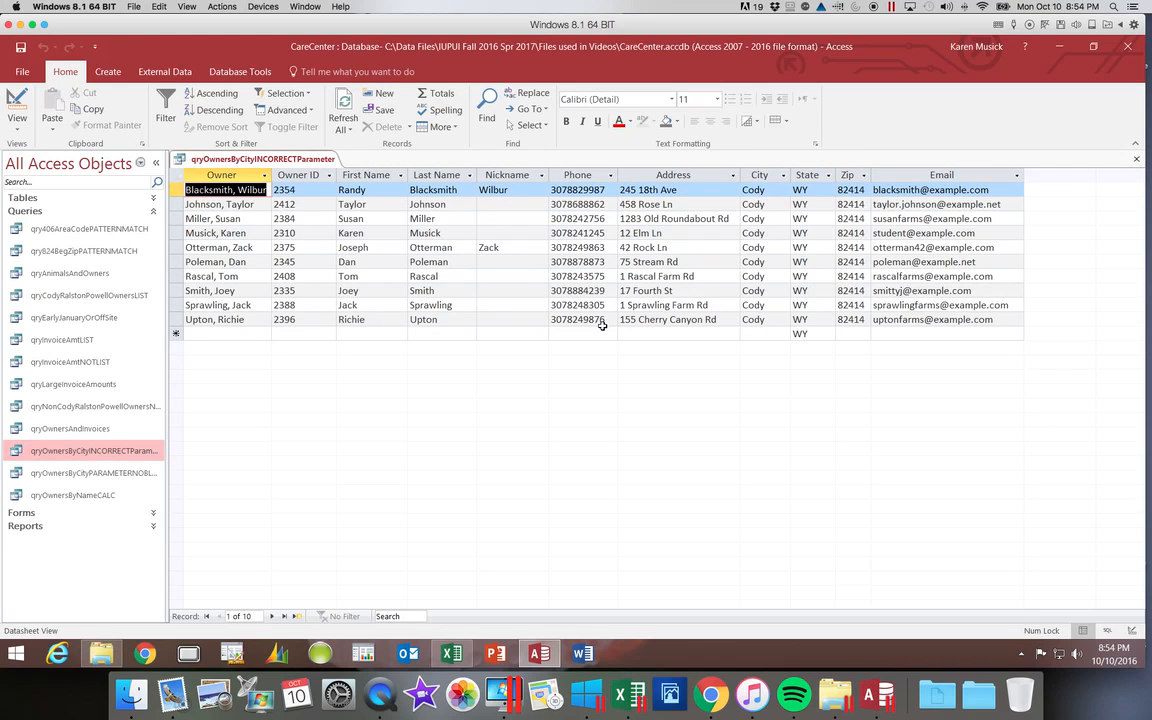
Switch qryOwnersByCityINCORRECTParameter to Design View and delete the City field's criterion
left_click(17, 97)
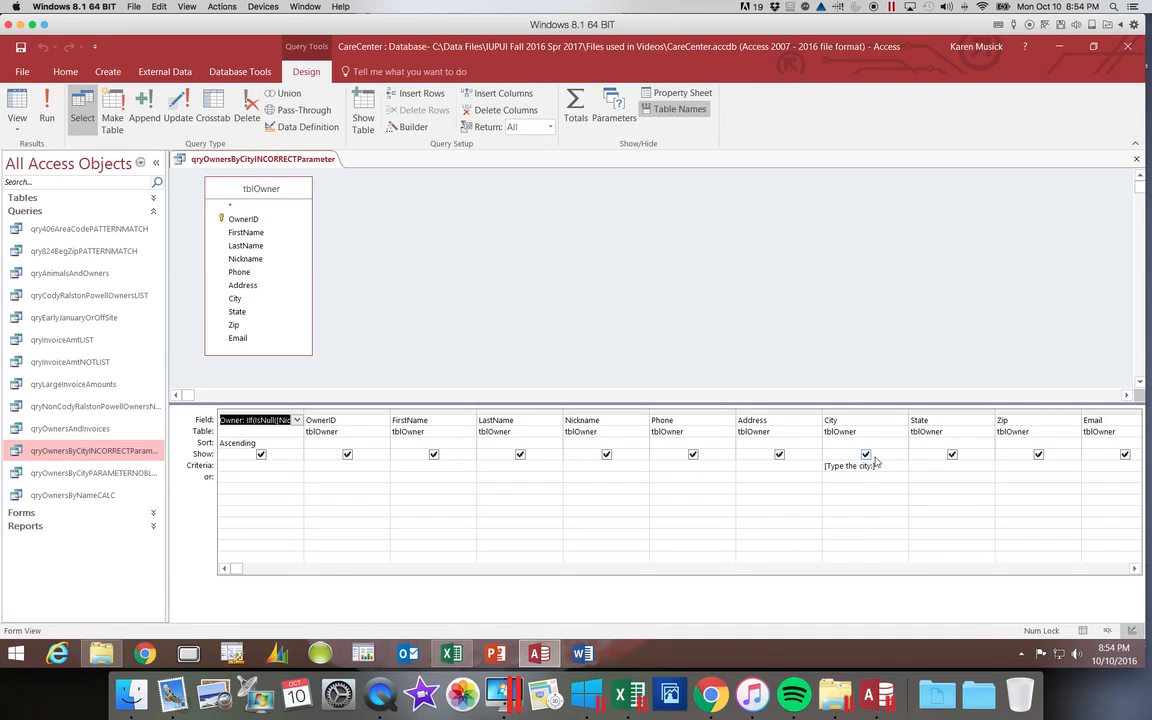
left_click_drag(889, 466, 817, 464)
key("Delete")
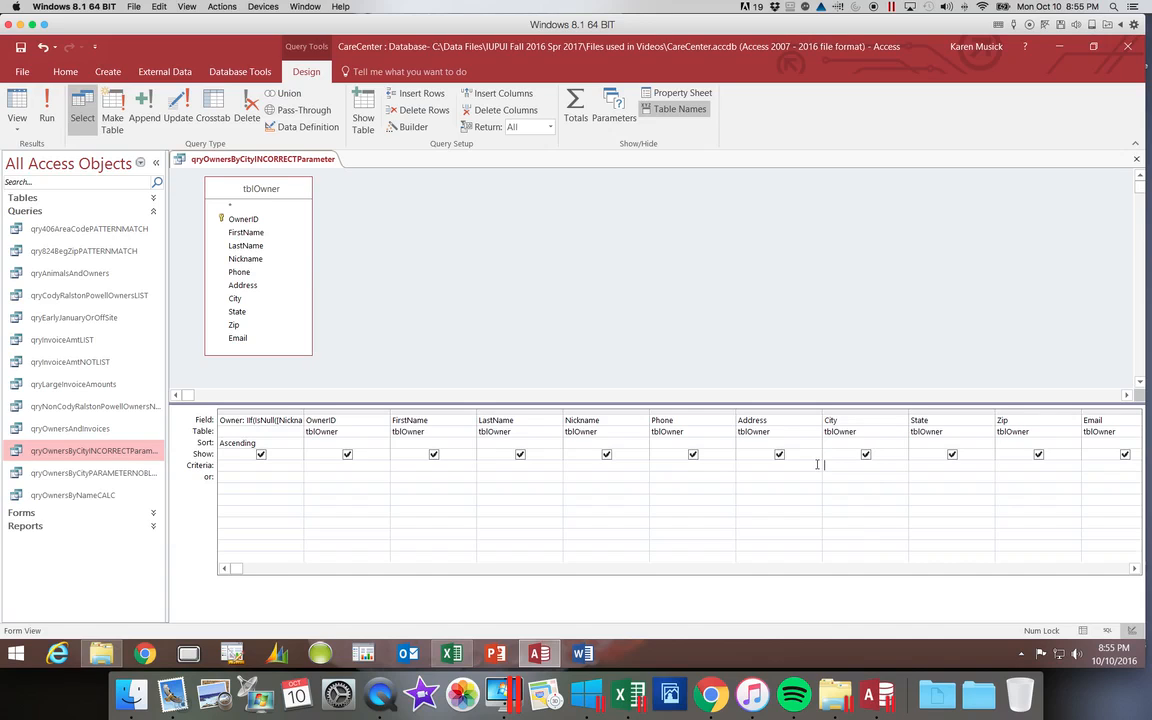
left_click(825, 464)
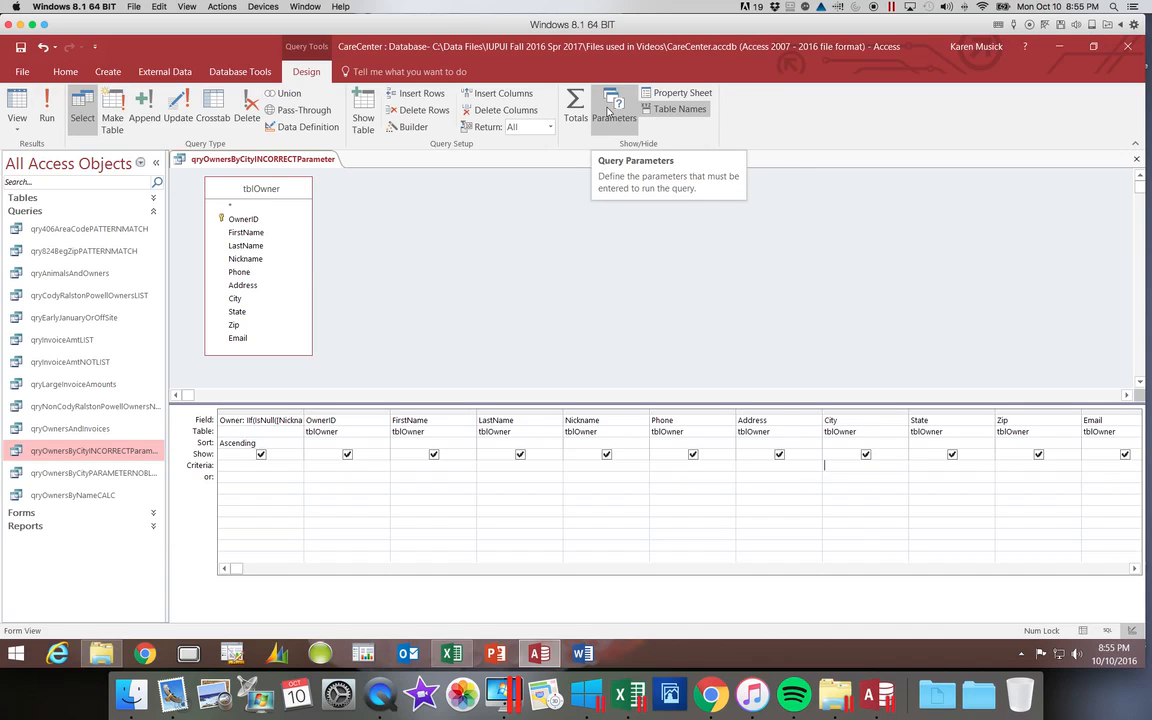
Define a query parameter named "Type the city:" in the Query Parameters dialog
left_click(608, 112)
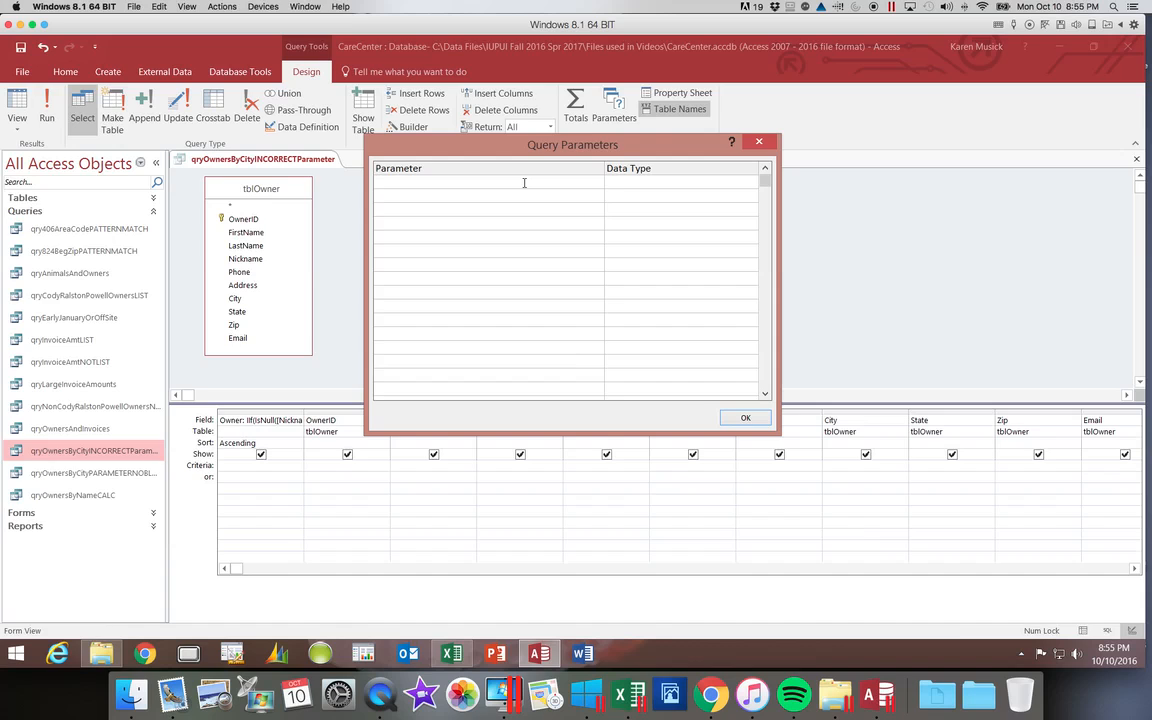
type("Type the city:")
left_click(744, 418)
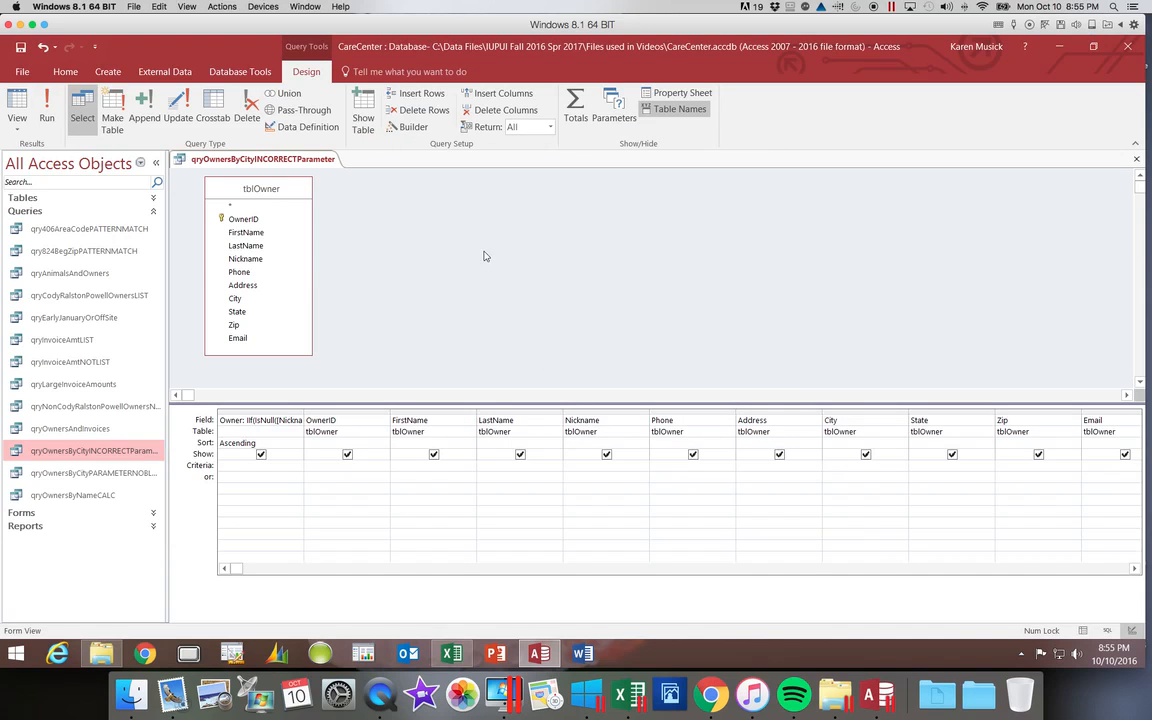
Run qryOwnersByCityINCORRECTParameter with Cody as the city value to test the defined parameter
left_click(47, 111)
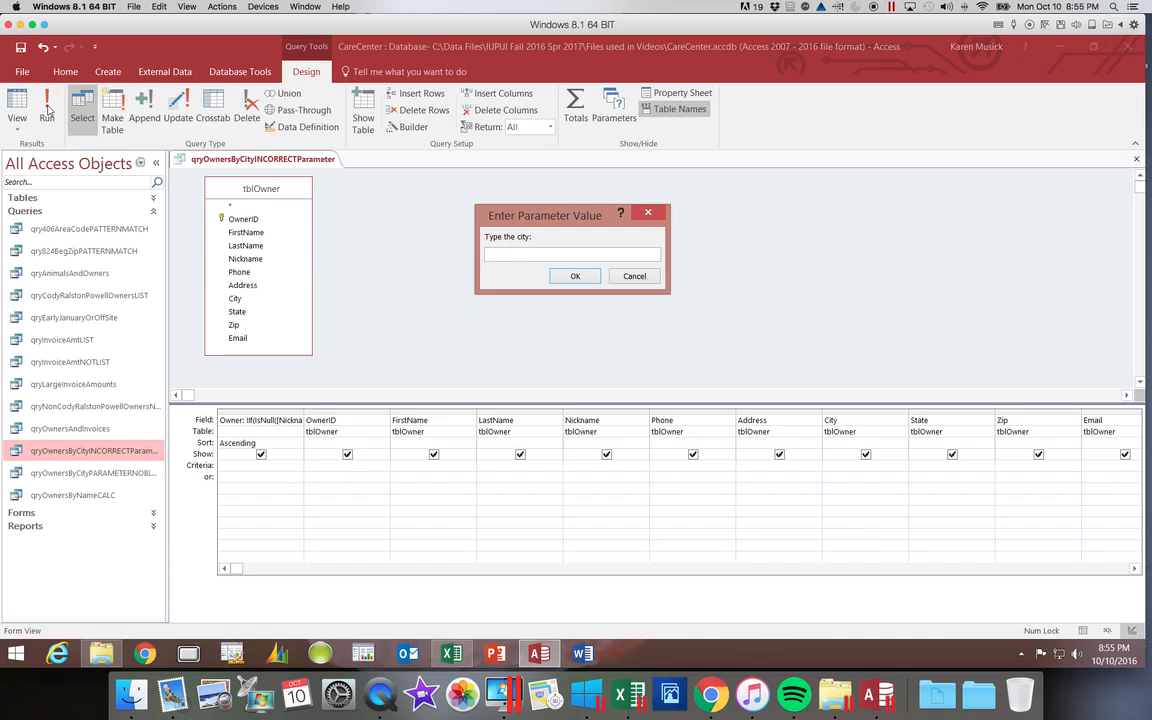
type("Cody")
left_click(575, 276)
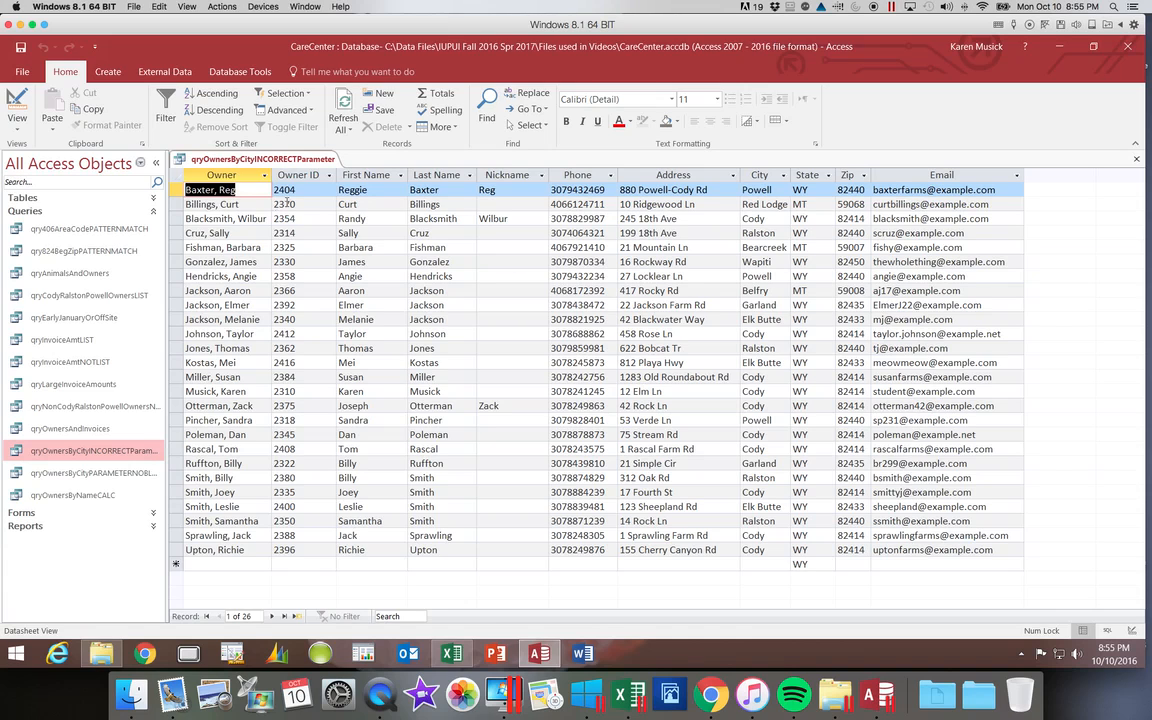
Return qryOwnersByCityINCORRECTParameter to Design View, view the available parameter data types, and delete the "Type the city:" query parameter
left_click(17, 102)
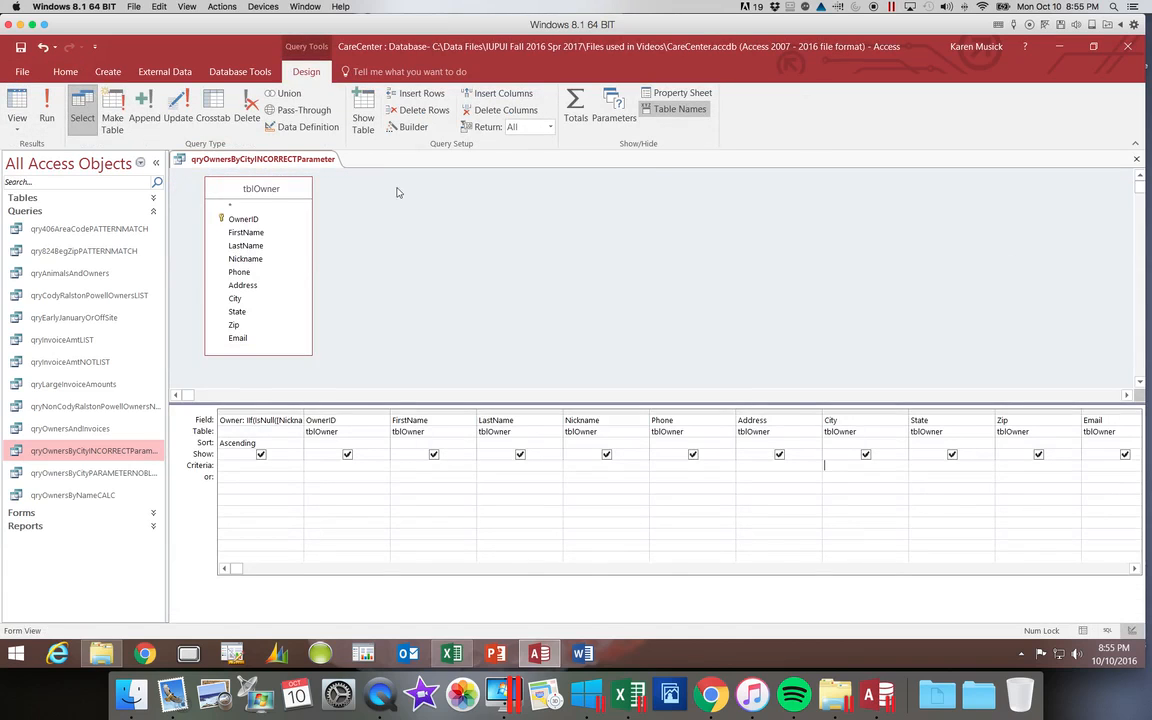
left_click(610, 110)
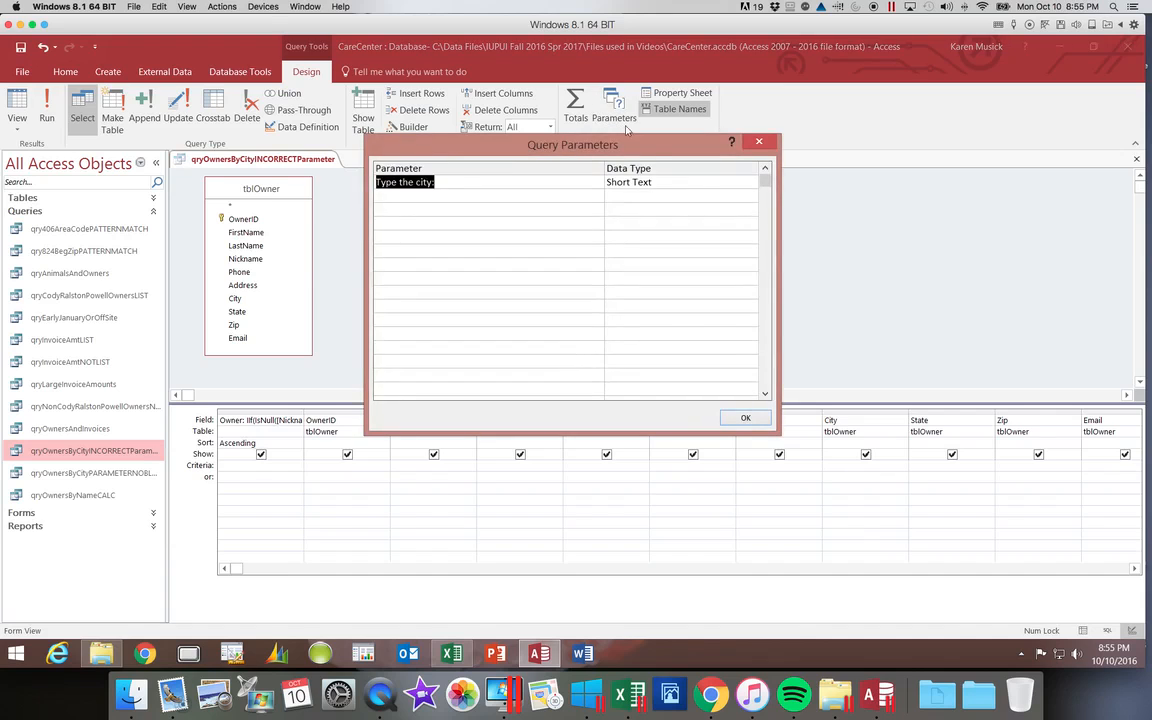
left_click(728, 183)
left_click(750, 182)
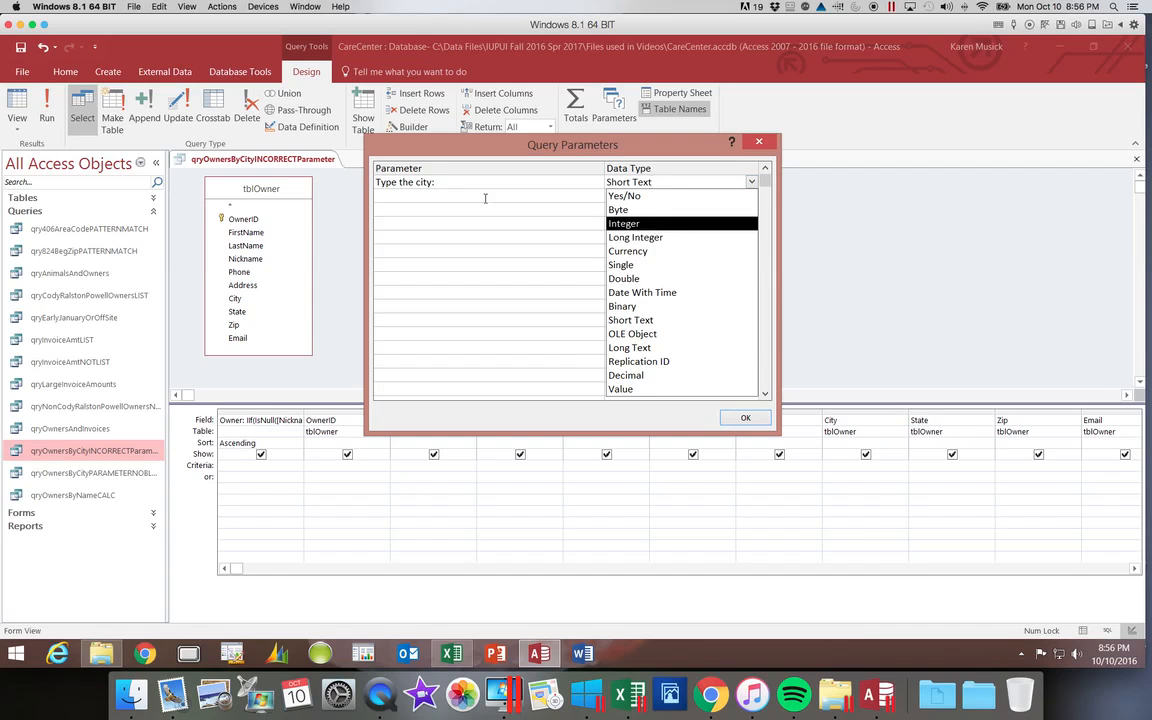
left_click(433, 182)
left_click_drag(433, 182, 339, 179)
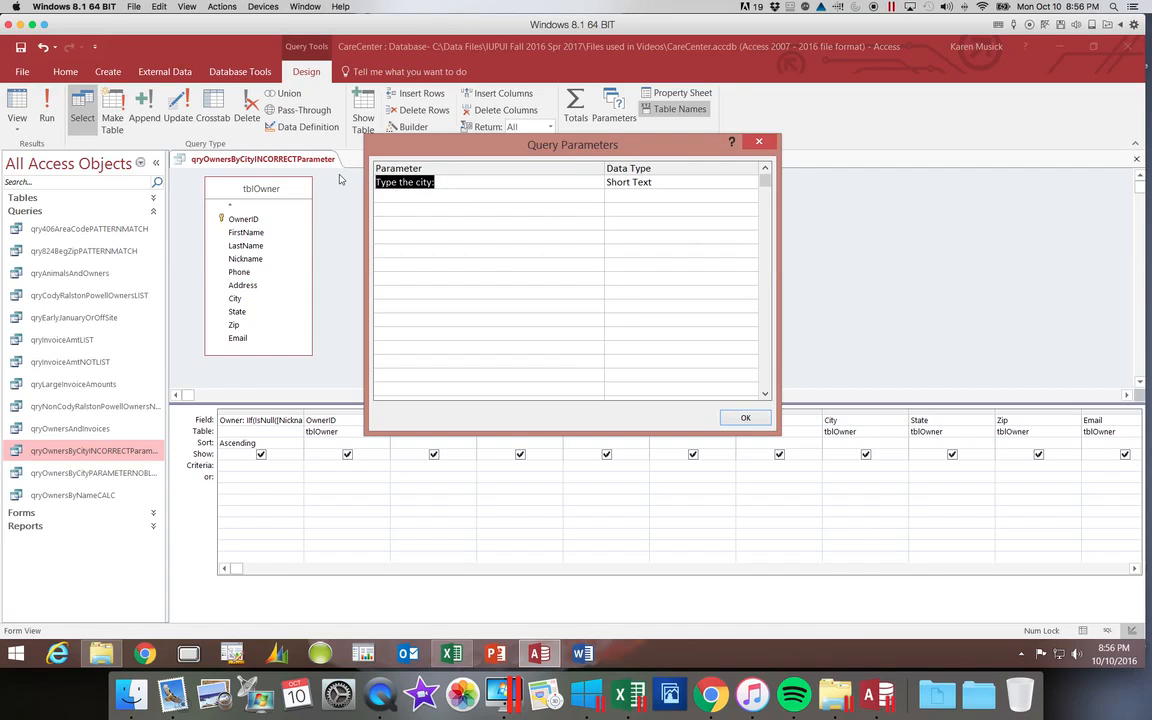
key("Delete")
left_click(742, 418)
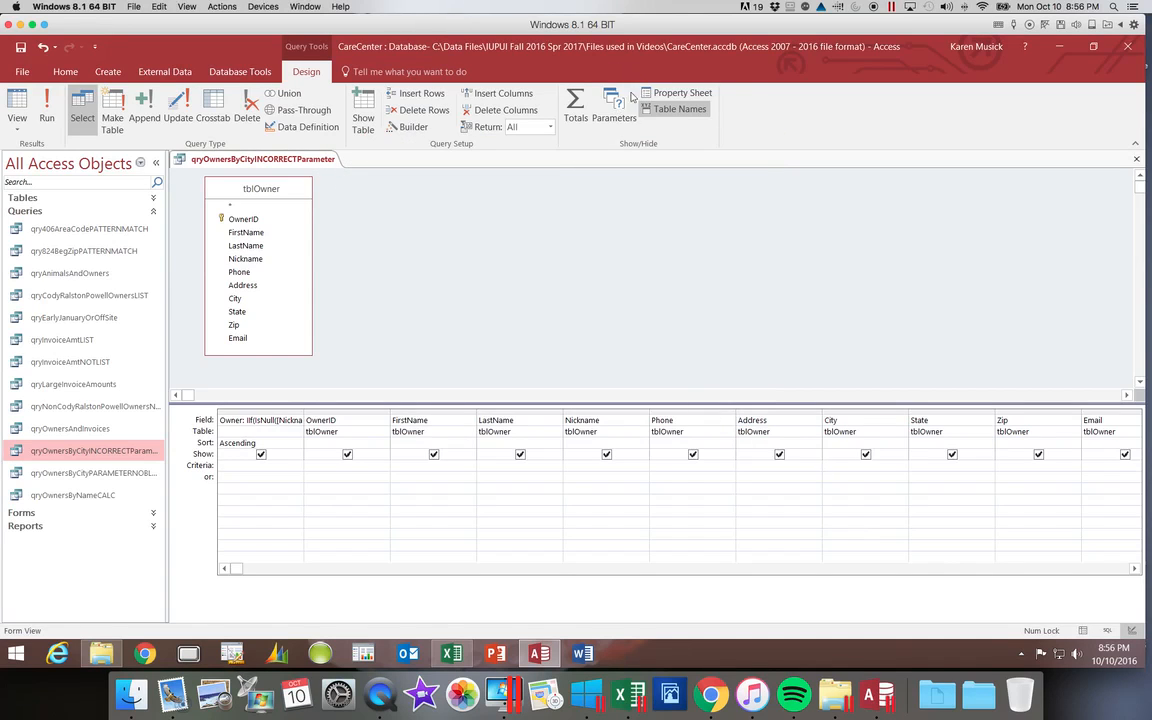
Define "Type the city:" as a query parameter of qryOwnersByCityINCORRECTParameter, leaving the City field's criterion empty
left_click(622, 119)
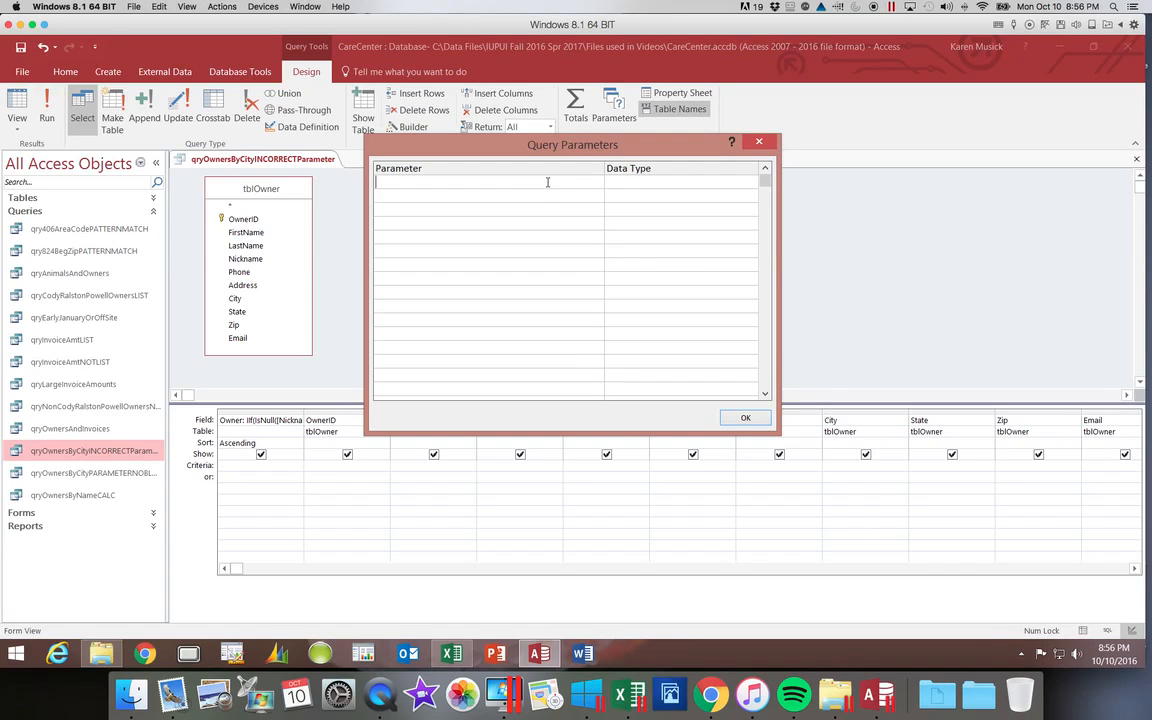
type("Type the city:")
left_click(744, 417)
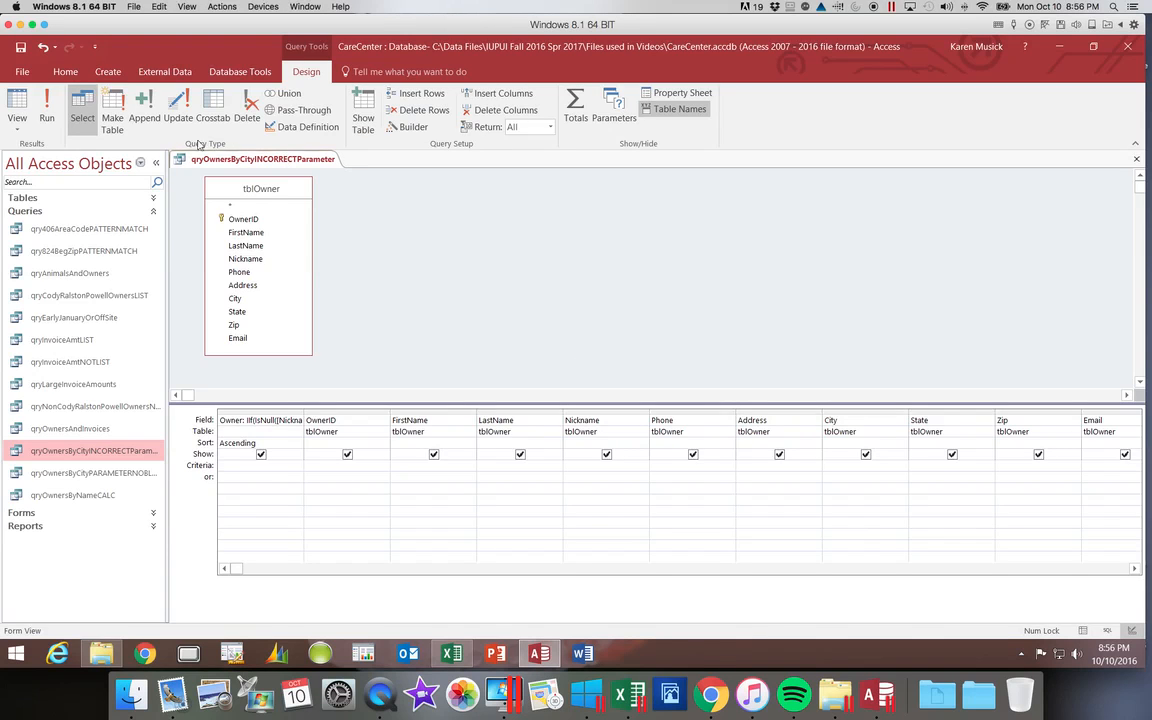
Run qryOwnersByCityINCORRECTParameter with Cody as the city value, and close the query after checking the listed owners
left_click(50, 112)
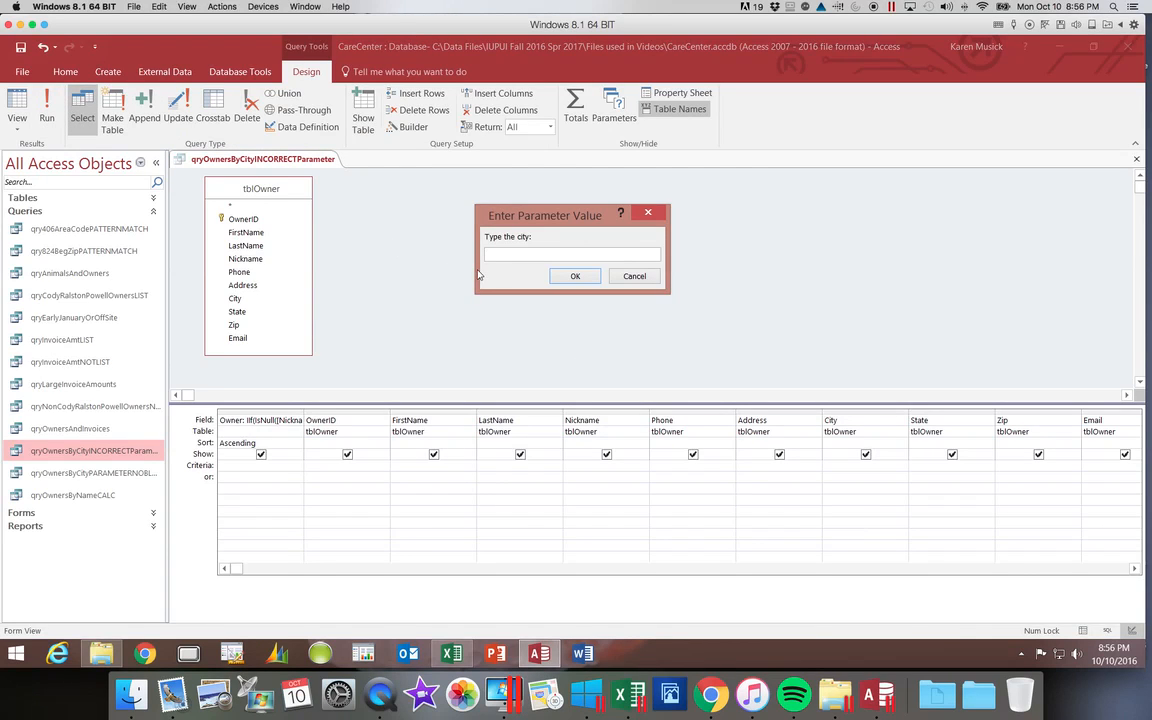
type("Cody")
left_click(579, 284)
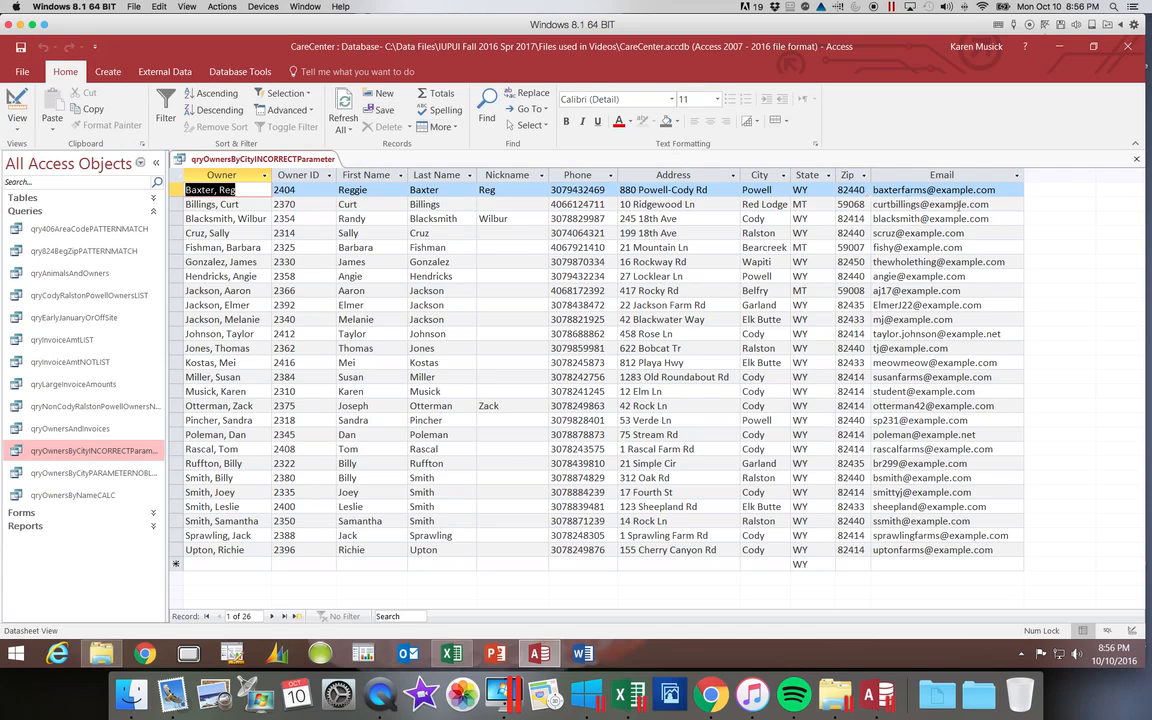
left_click(1136, 159)
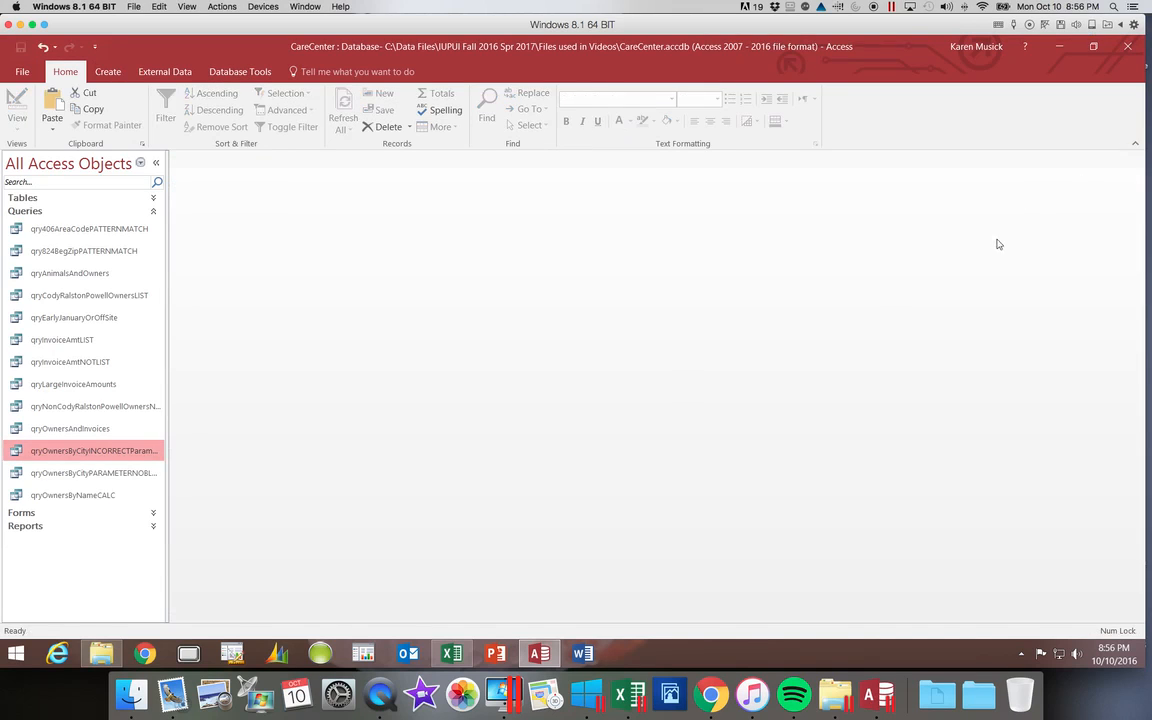
Open qryOwnersByCityPARAMETERNOBLANK with the city parameter left blank, and close the query after viewing its datasheet
left_click(122, 474)
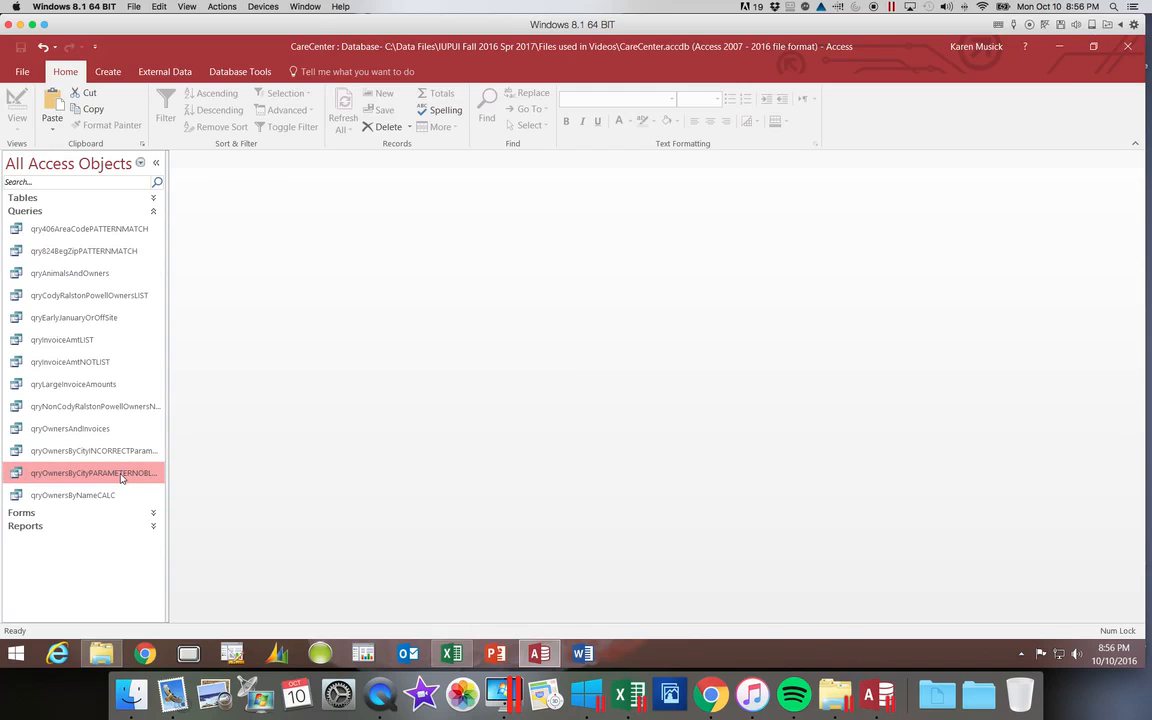
double_click(122, 476)
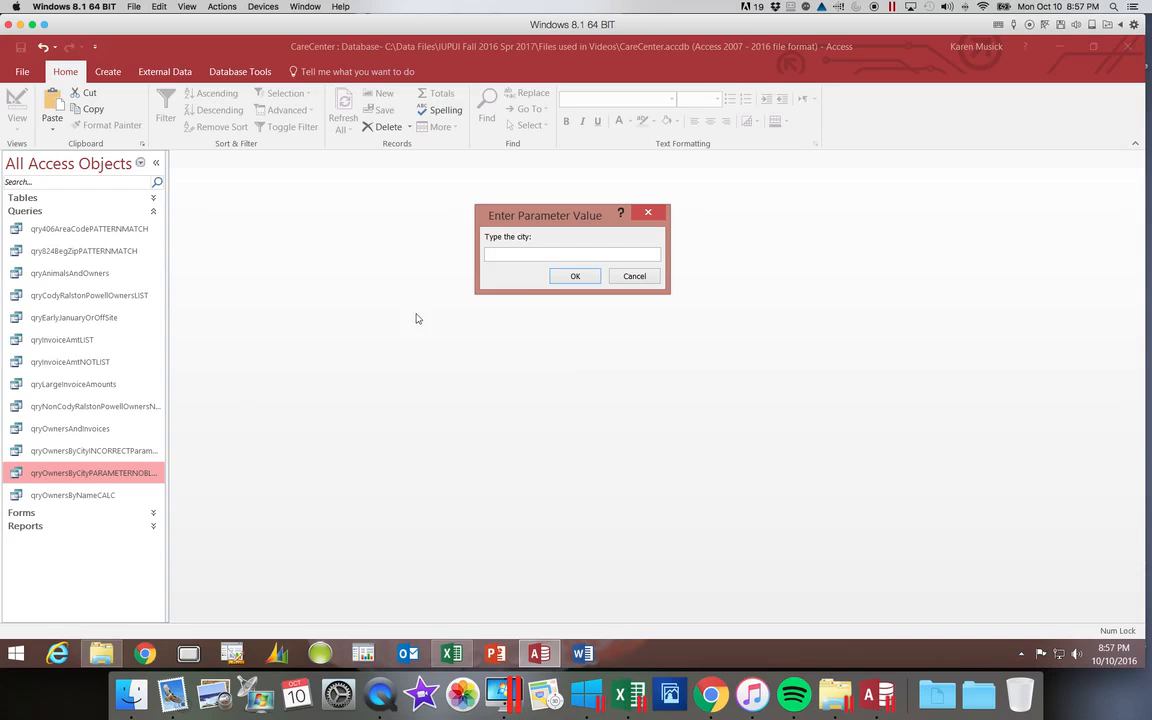
left_click(580, 279)
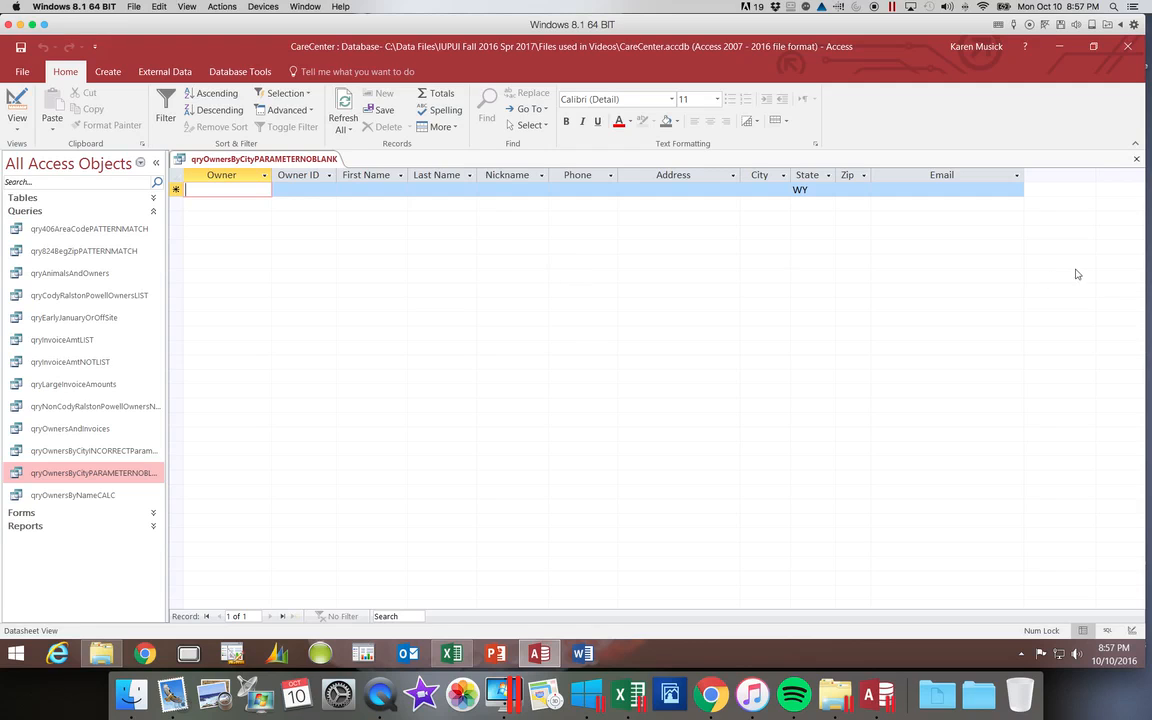
left_click(1135, 159)
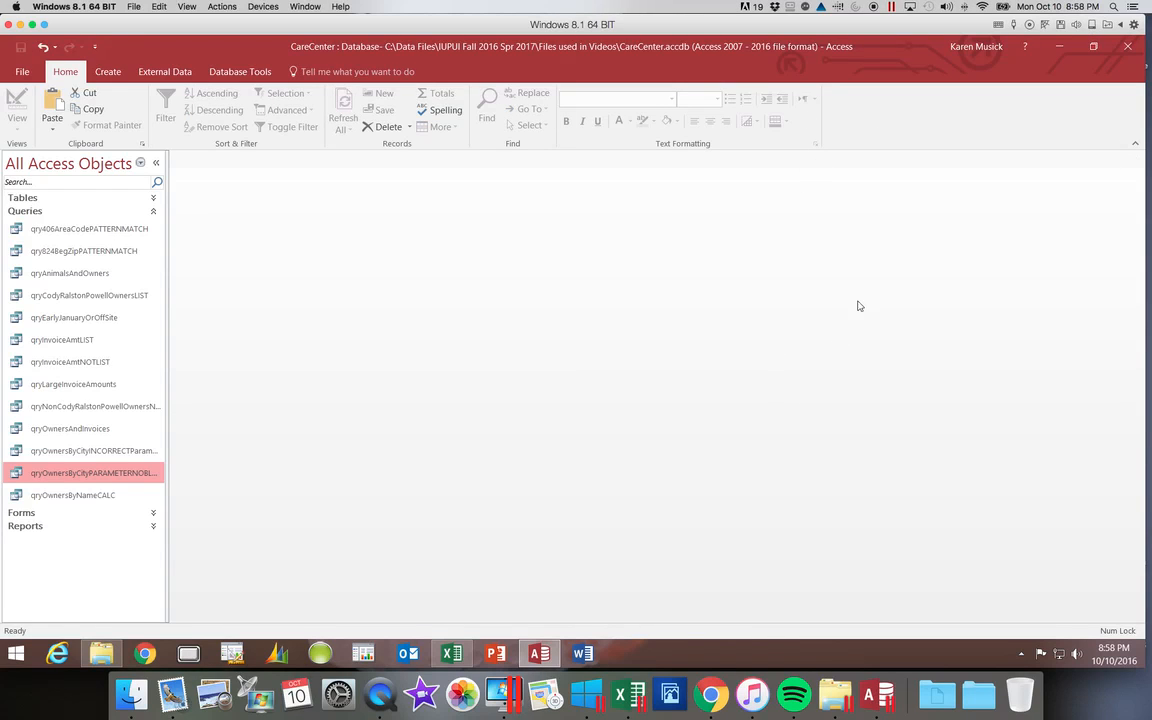
left_click(1029, 25)
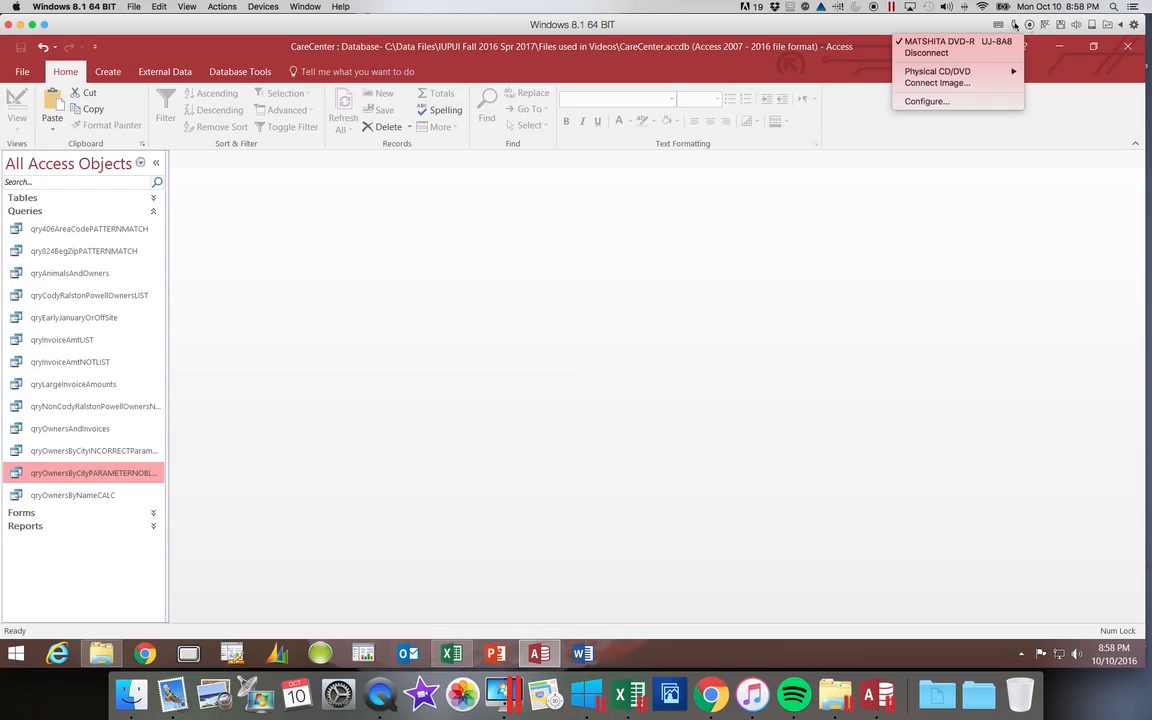
left_click(809, 10)
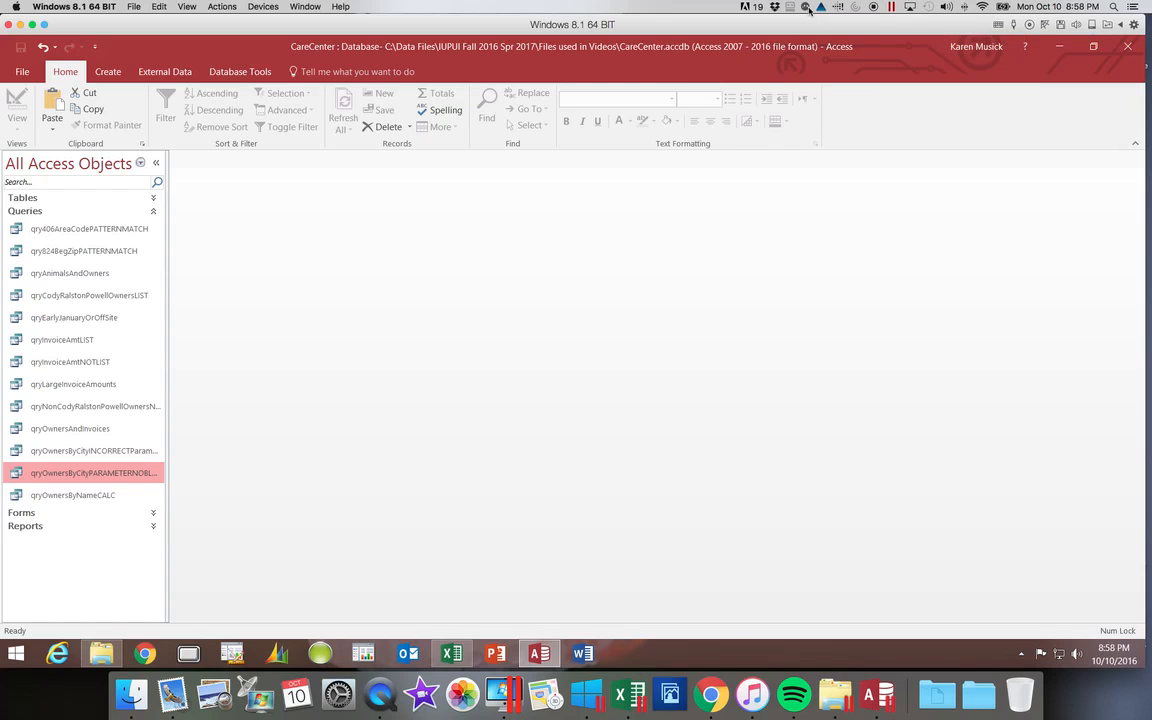